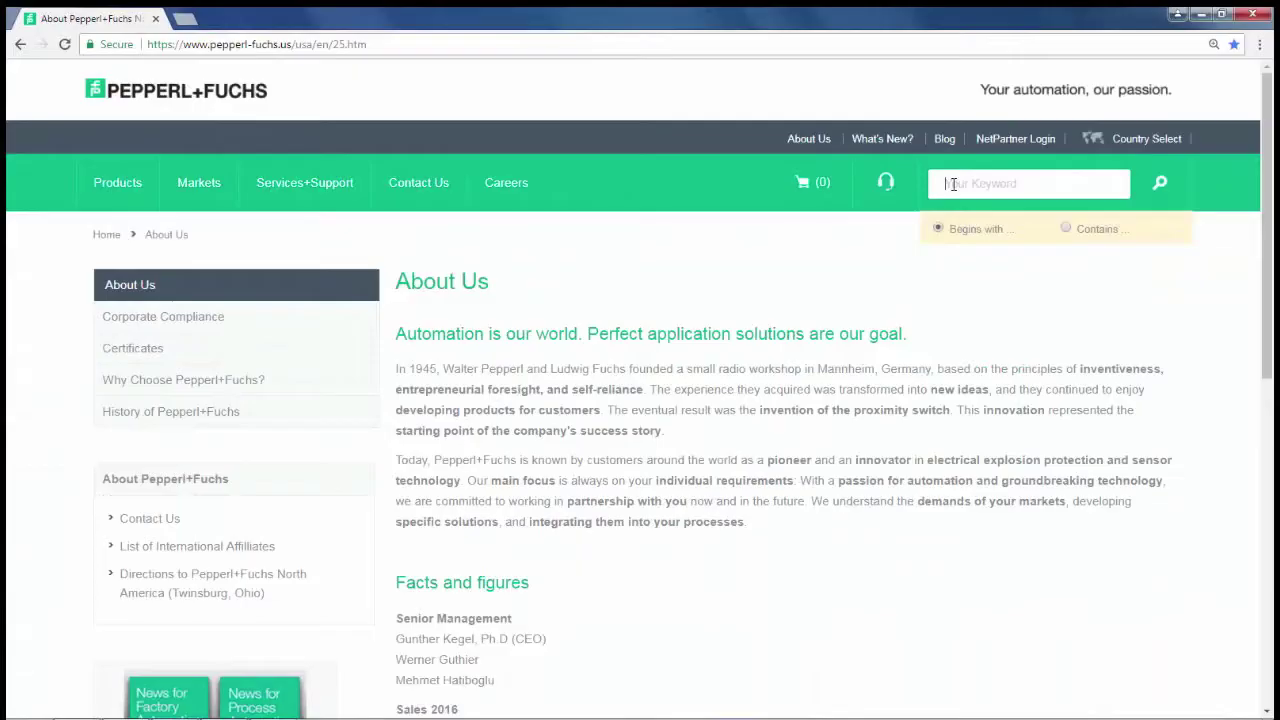
Search for ICE1-8IOL and download the general EDS-Files archive from the ICE1-8IOL-G60L-V1D Software tab
type("ICE1-8IOL")
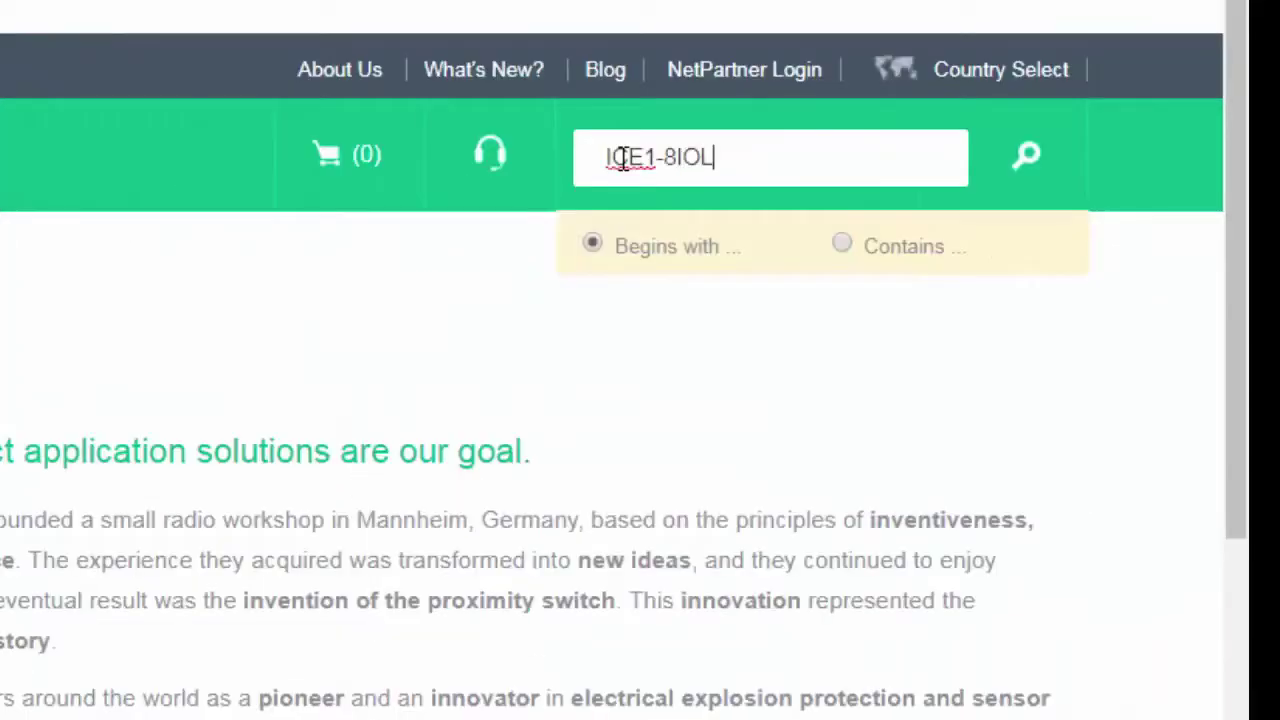
key("Return")
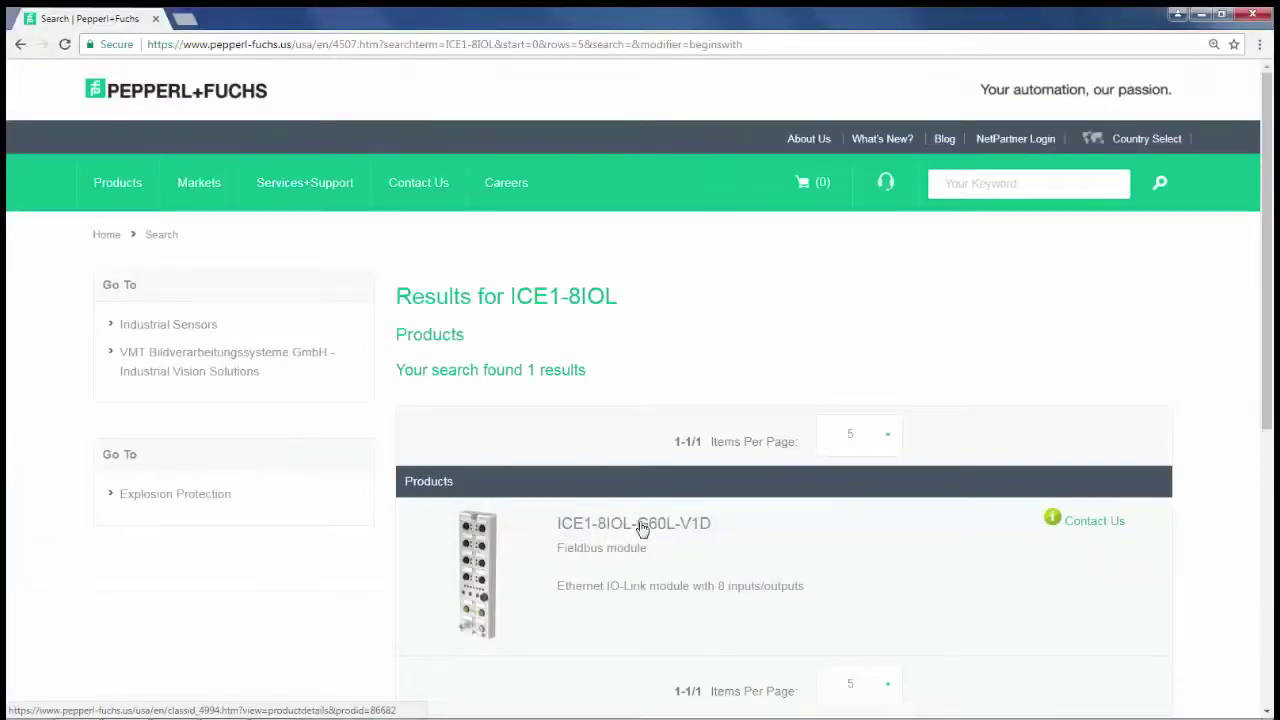
left_click(641, 528)
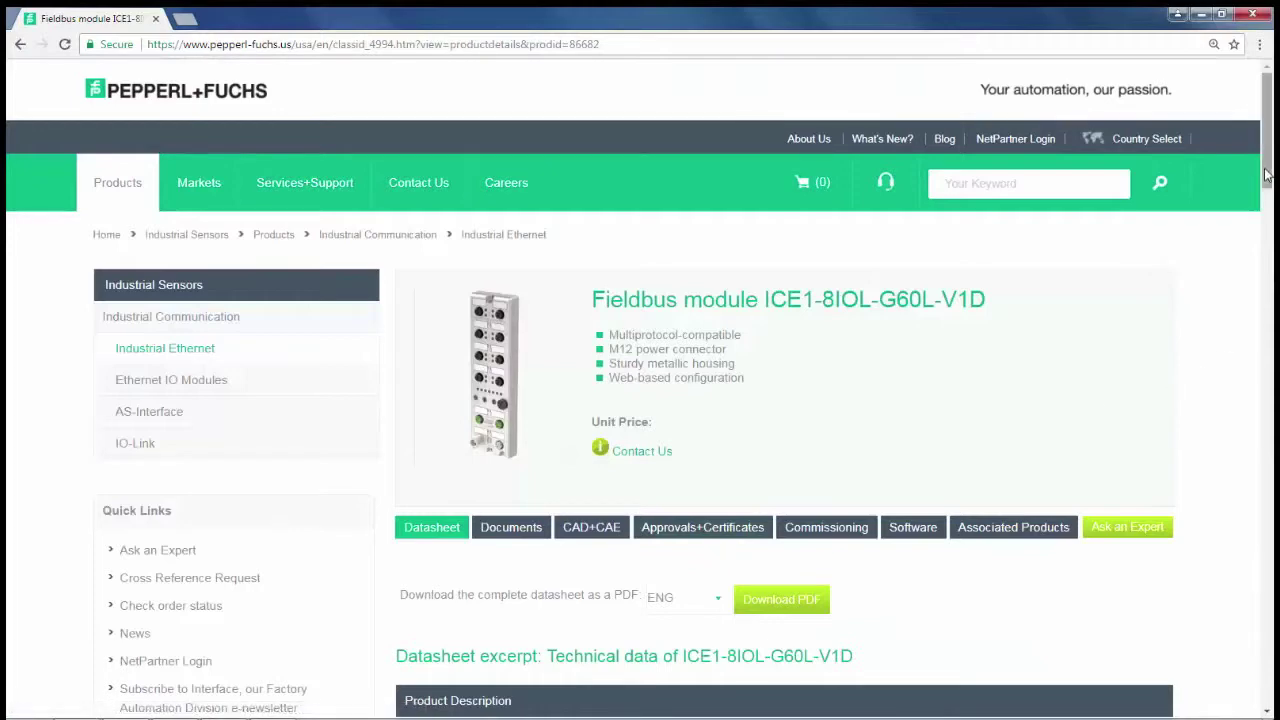
left_click_drag(1266, 175, 1266, 201)
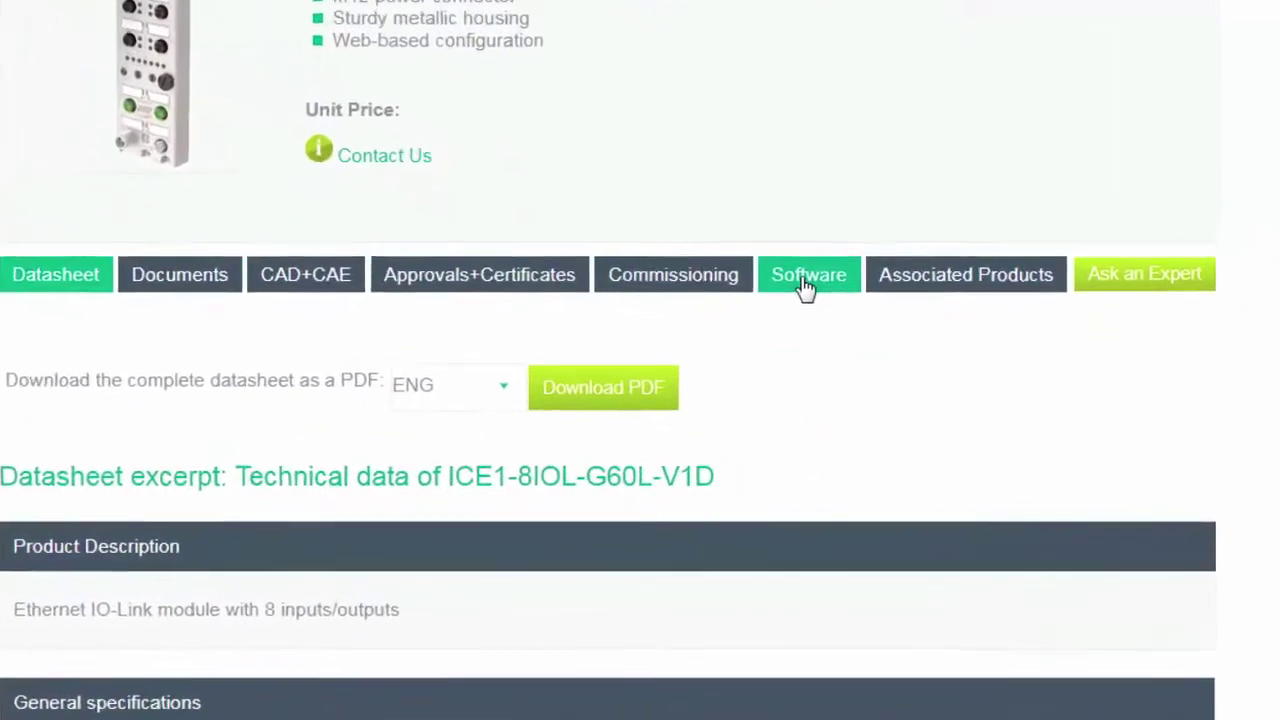
left_click(800, 278)
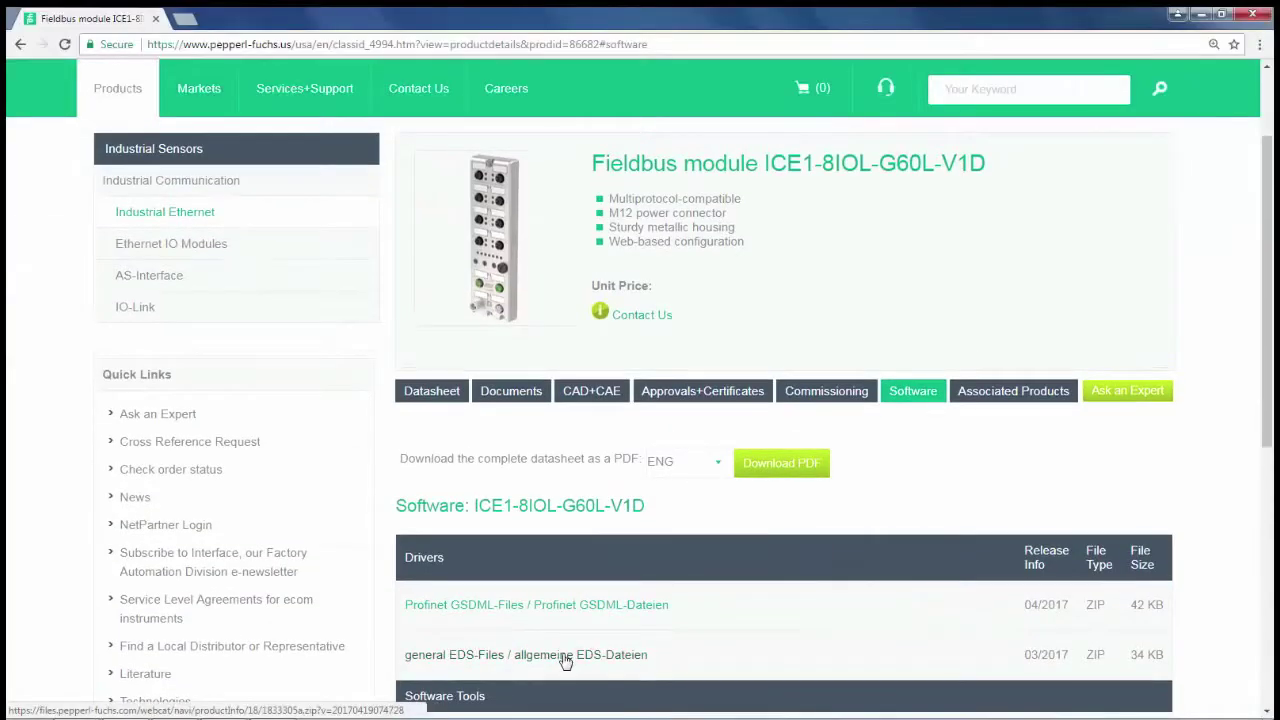
left_click(565, 656)
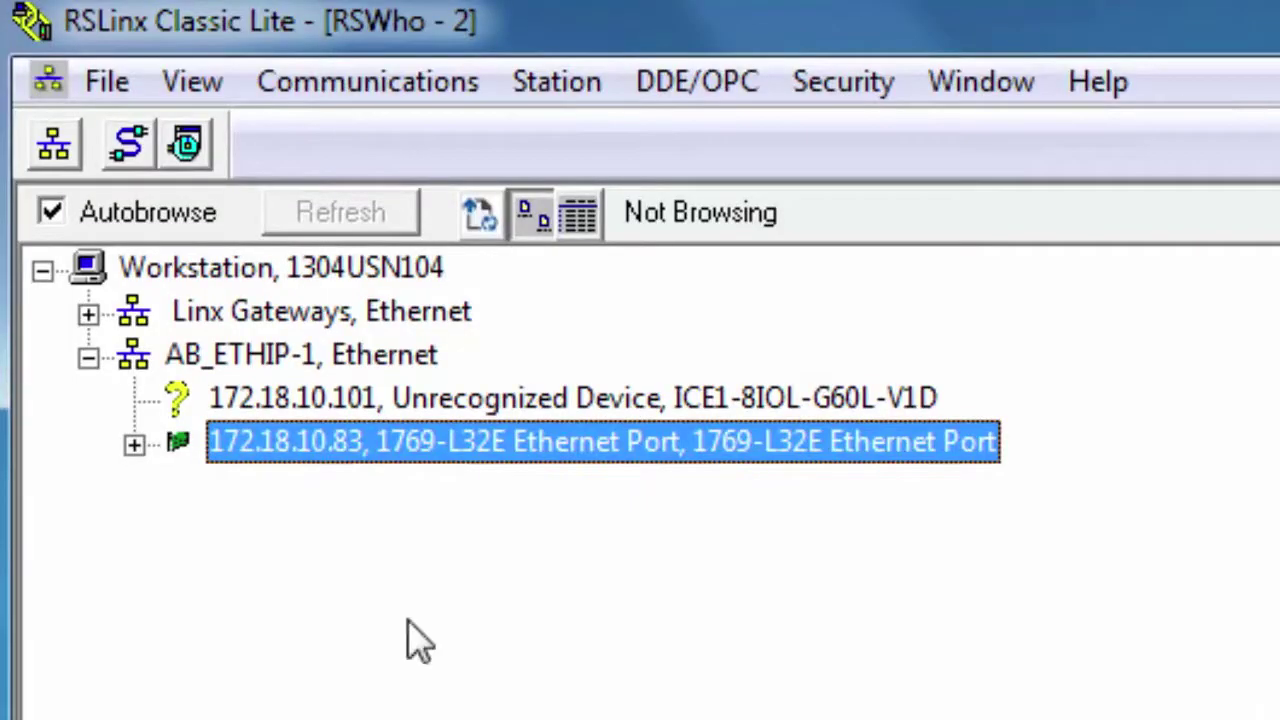
Expand the 1769-L32E node under AB_ETHIP-1 in RSWho, then minimize RSLinx and return to RSLogix 5000
left_click(283, 360)
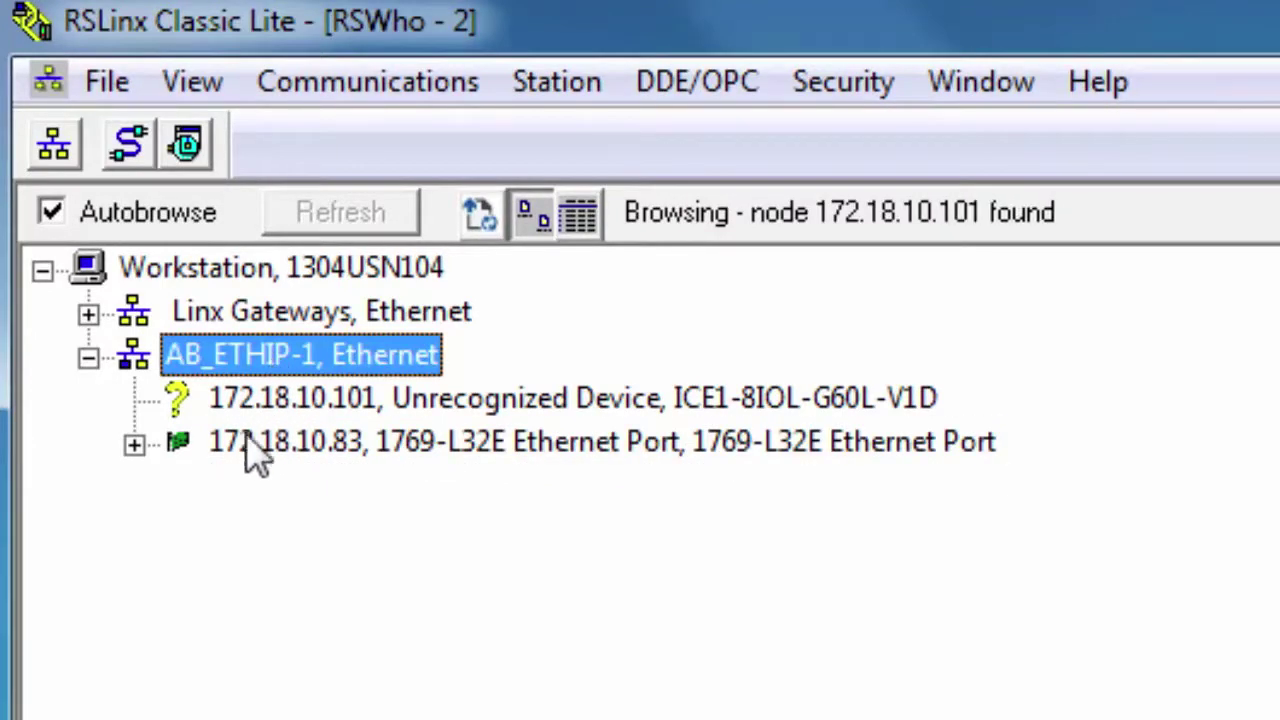
left_click(132, 446)
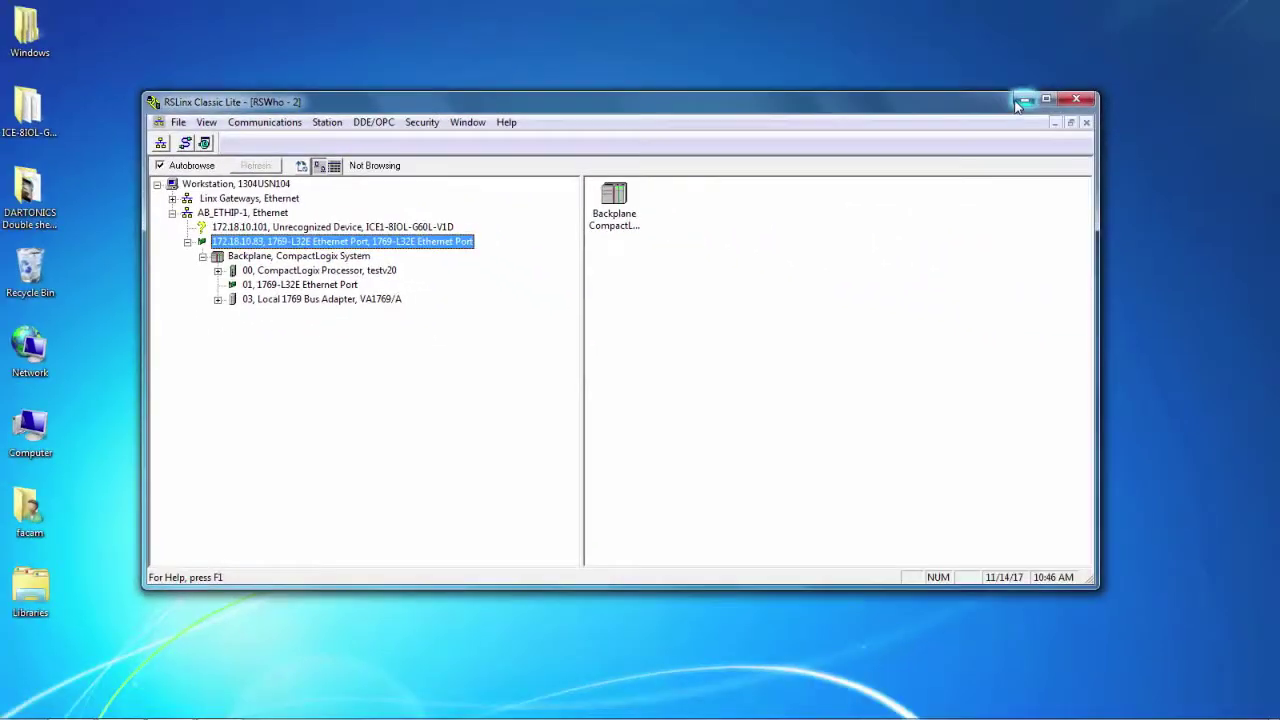
left_click(1023, 101)
mouse_move(314, 705)
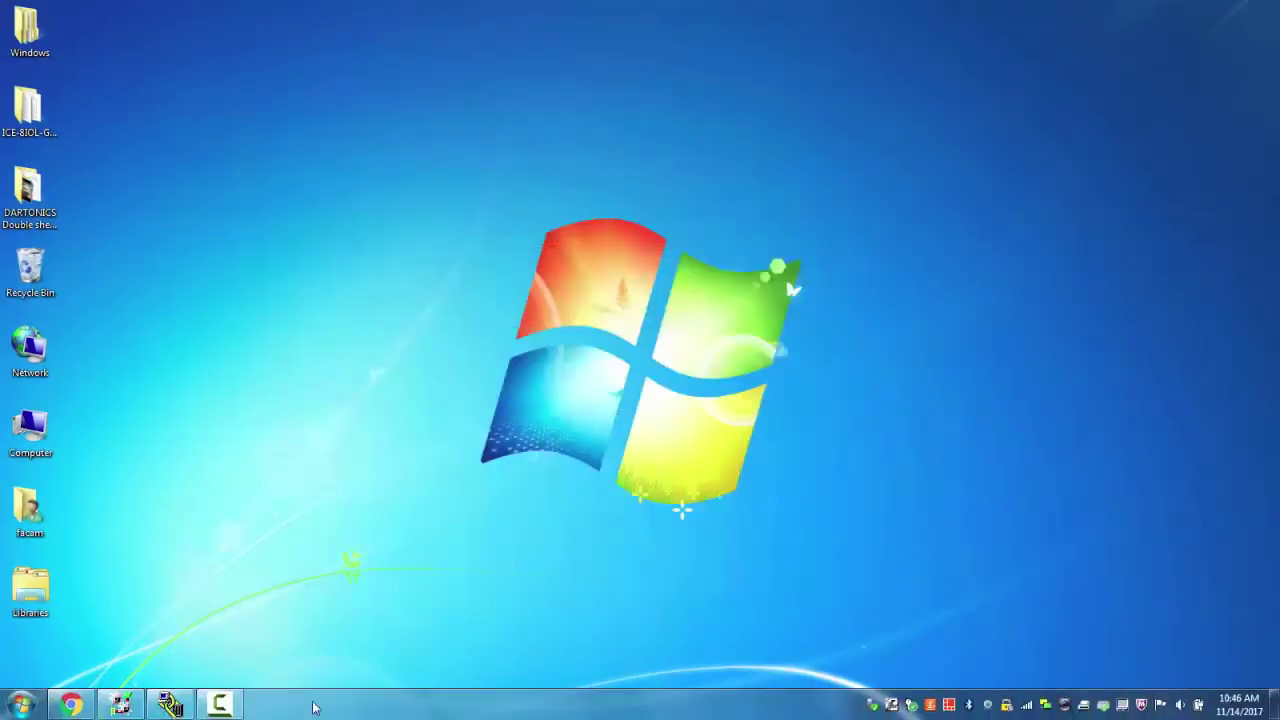
left_click(121, 705)
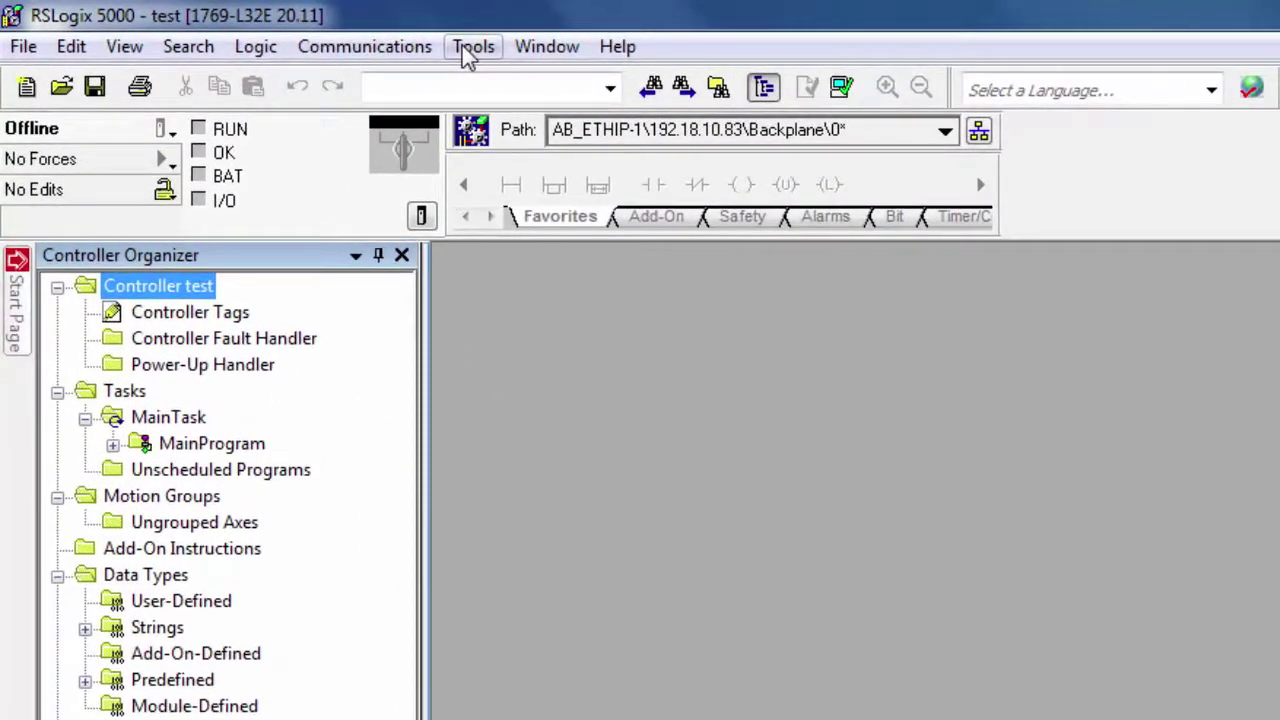
Launch the EDS Hardware Installation Tool from Tools and choose to register EDS files
left_click(465, 50)
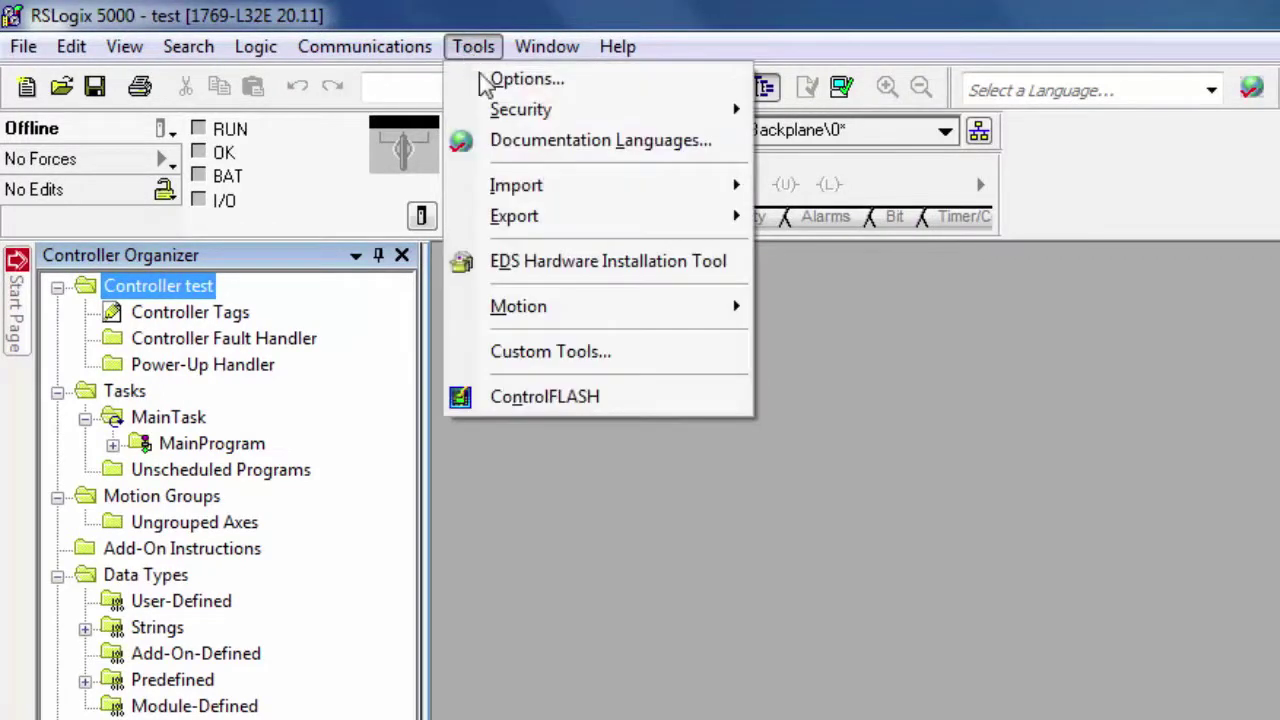
left_click(523, 257)
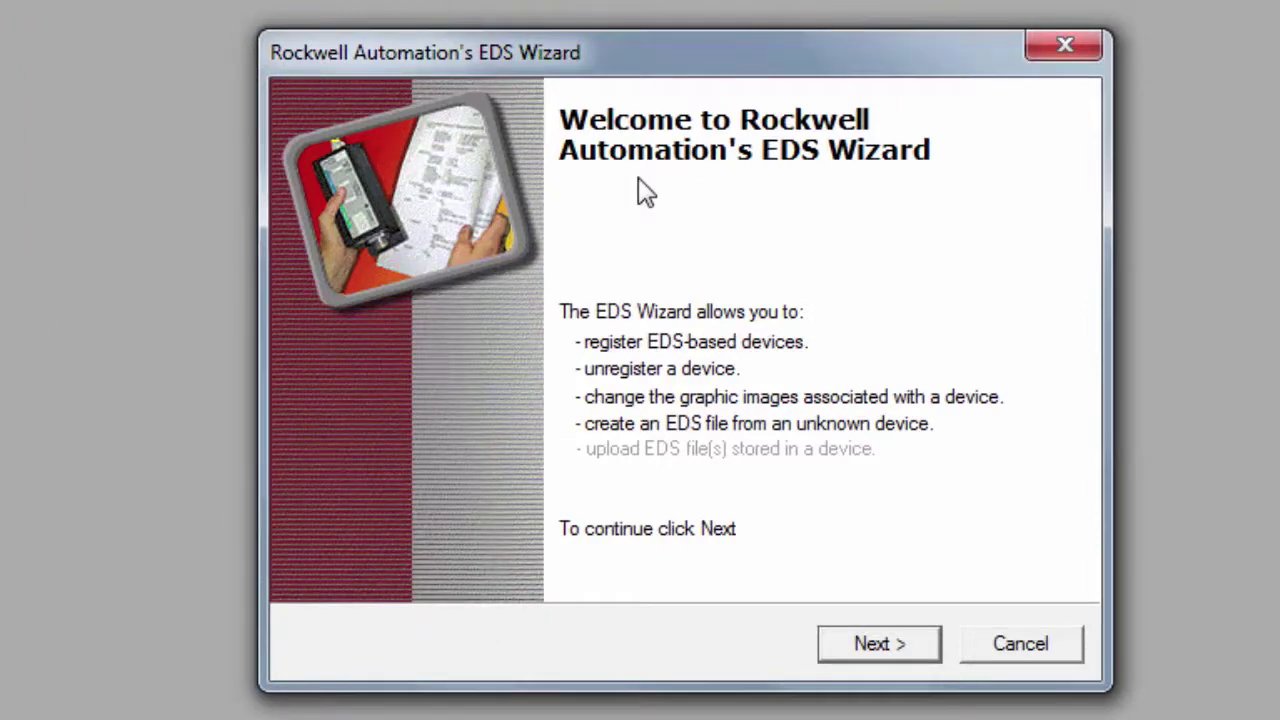
left_click(880, 645)
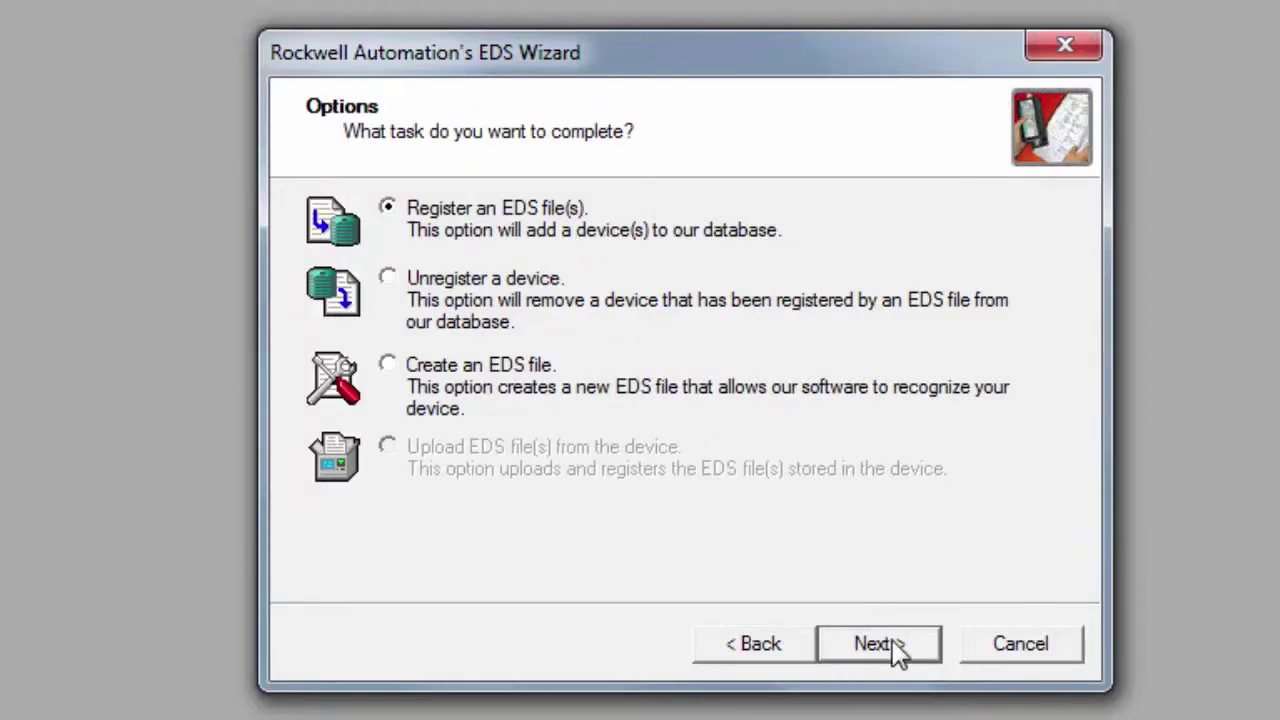
left_click(885, 645)
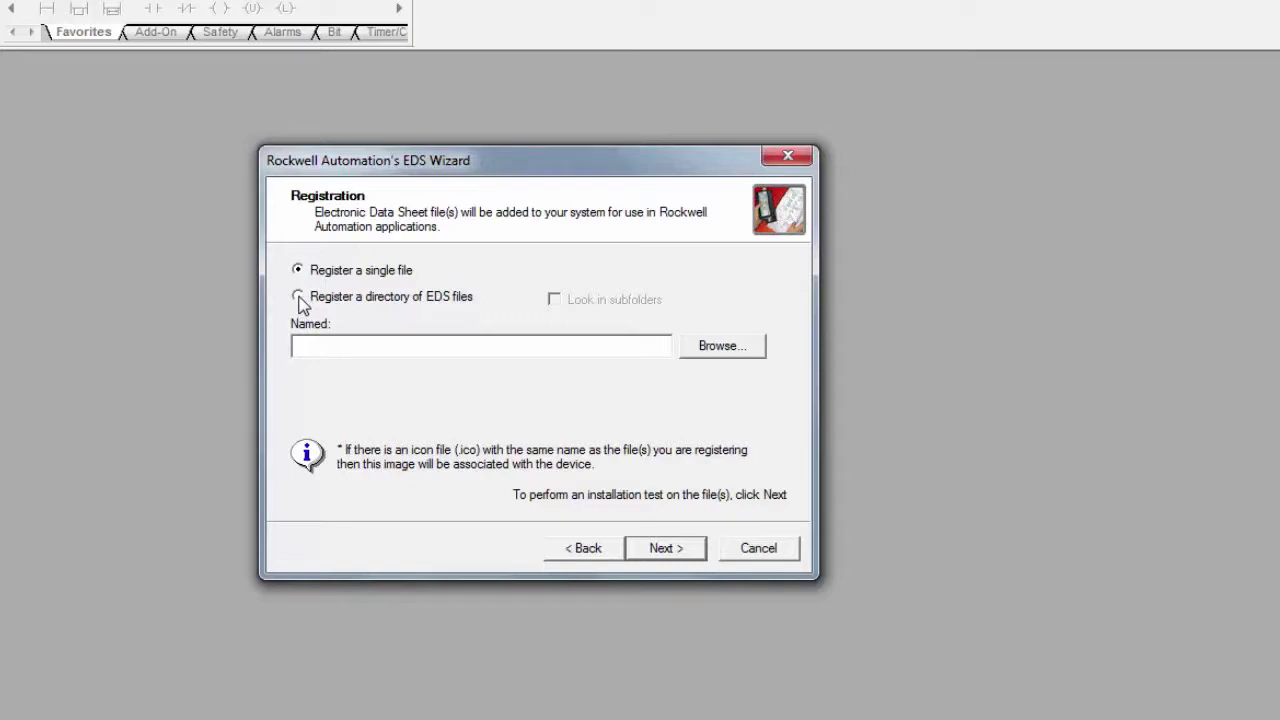
Register the ICE-8IOL-G60L-V1D EDS directory, accepting the test, default images and four-device summary
left_click(300, 302)
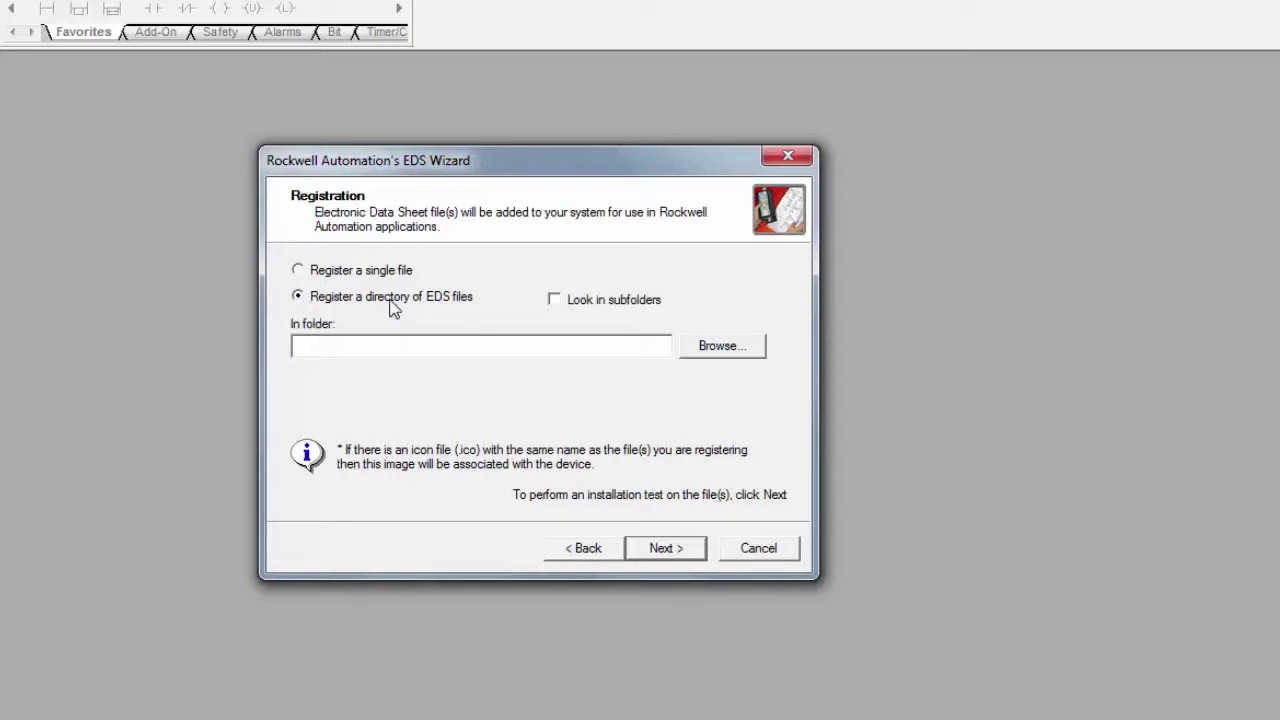
left_click(714, 352)
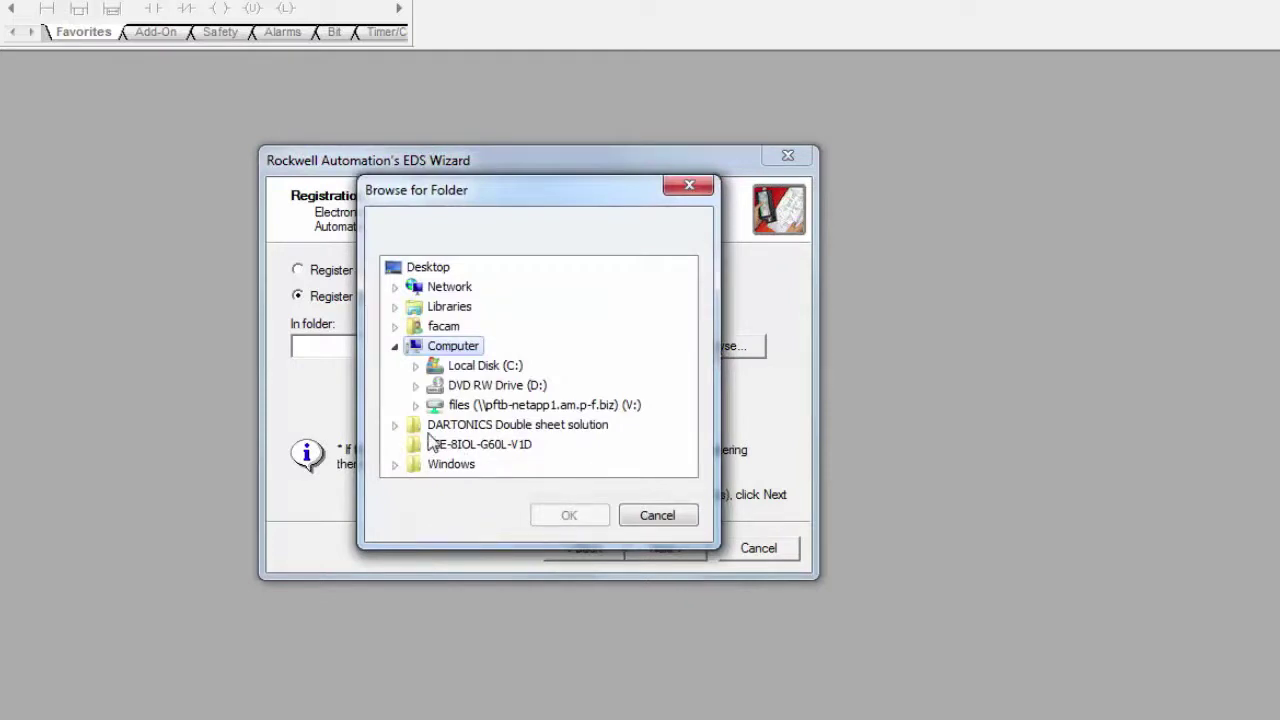
left_click(442, 450)
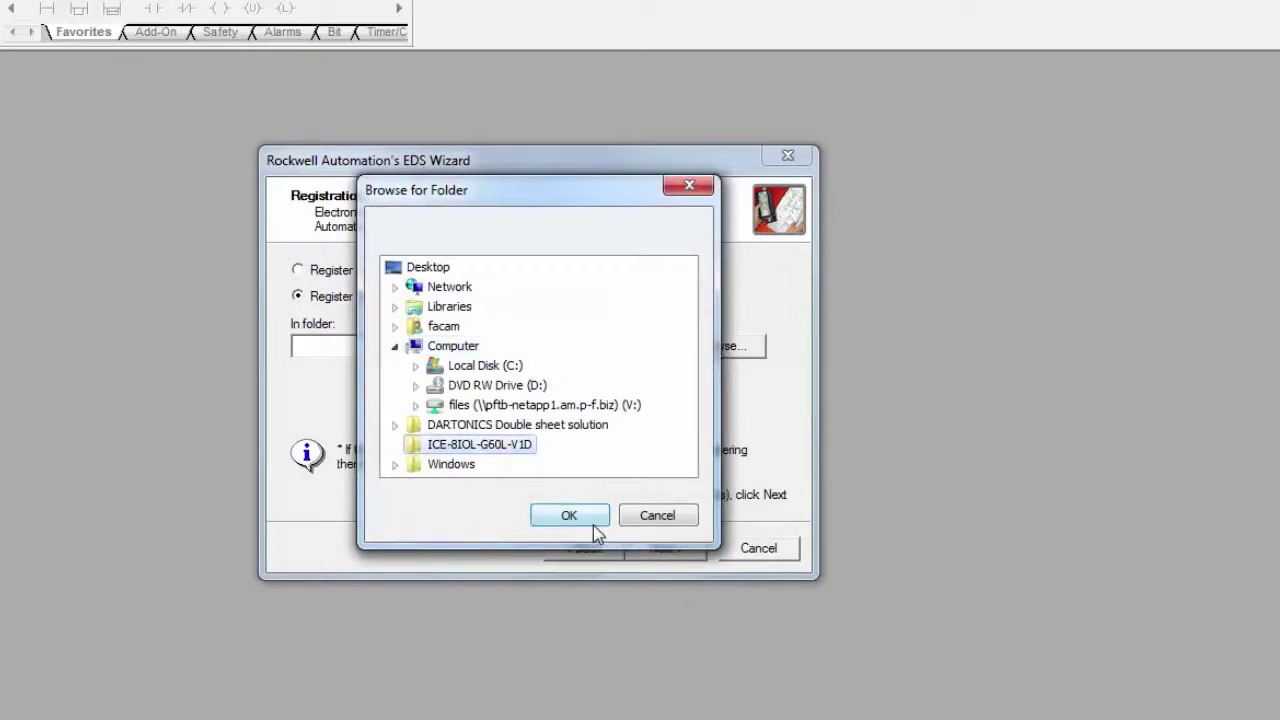
left_click(569, 515)
left_click(673, 547)
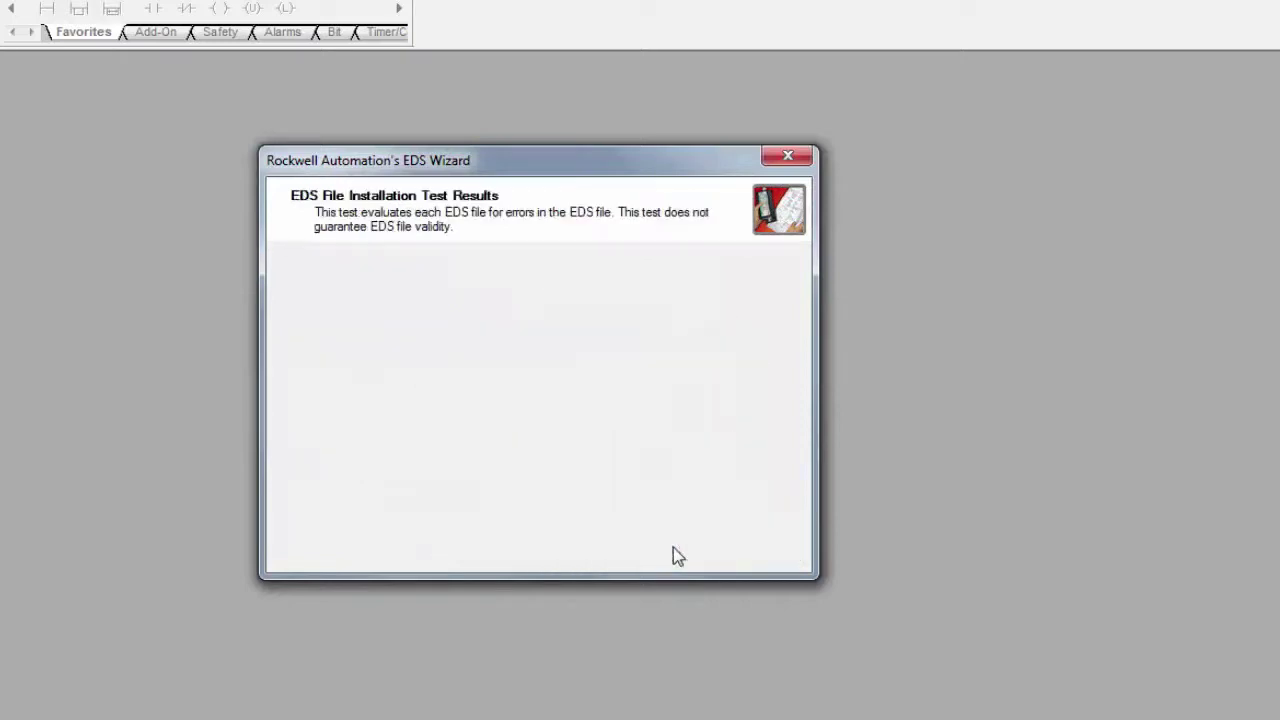
left_click(673, 547)
left_click(664, 548)
left_click(673, 546)
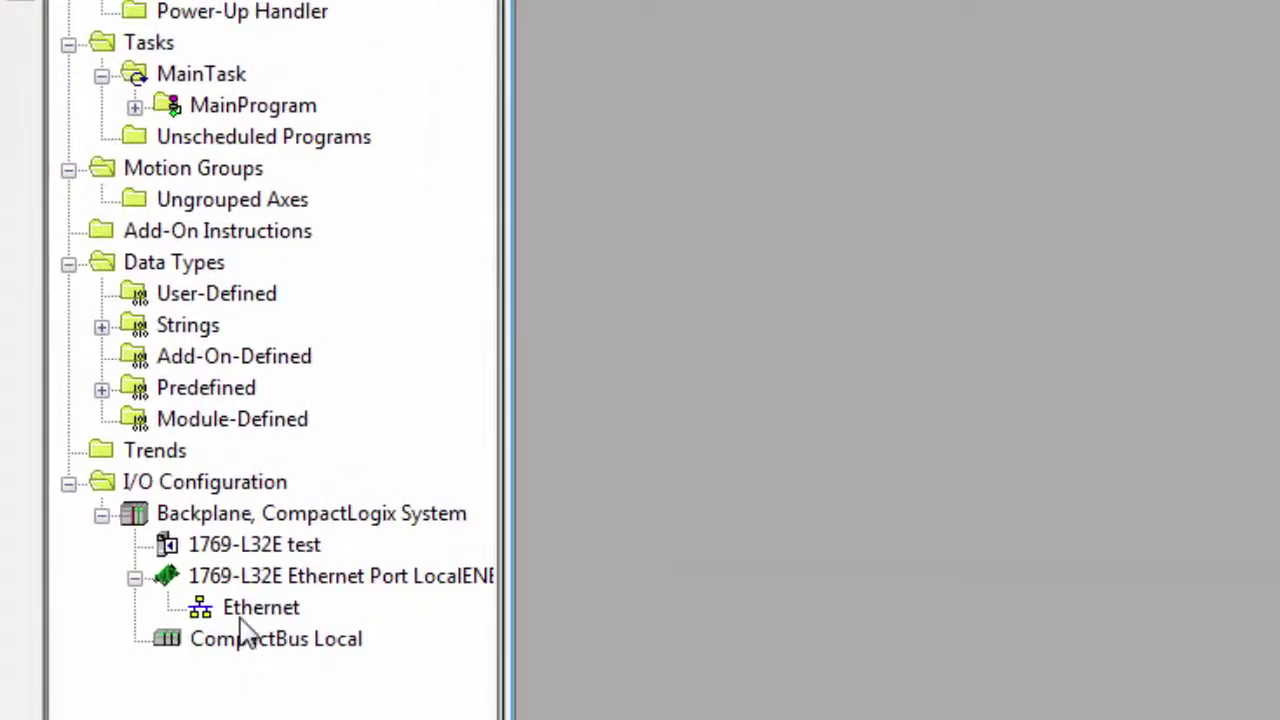
Add a new module under Ethernet, choosing 295313 ICE1-8IOL-G60L-V1D from the catalog
right_click(245, 612)
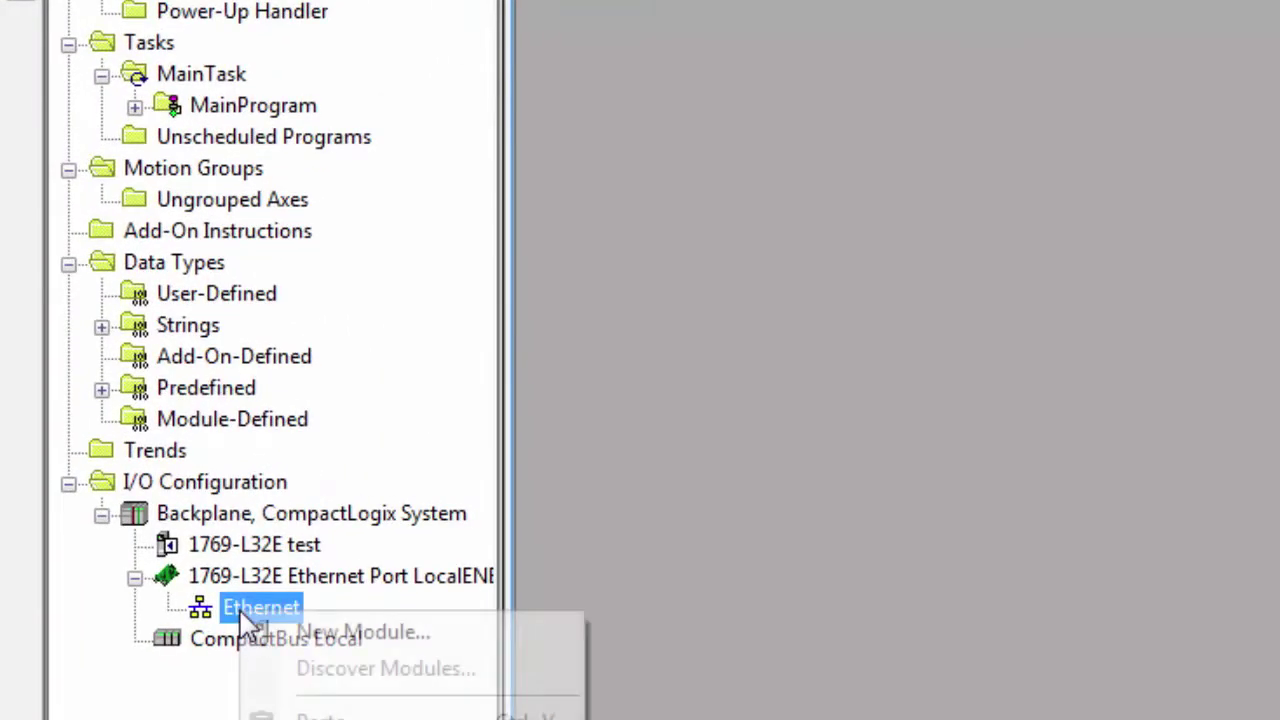
left_click(317, 635)
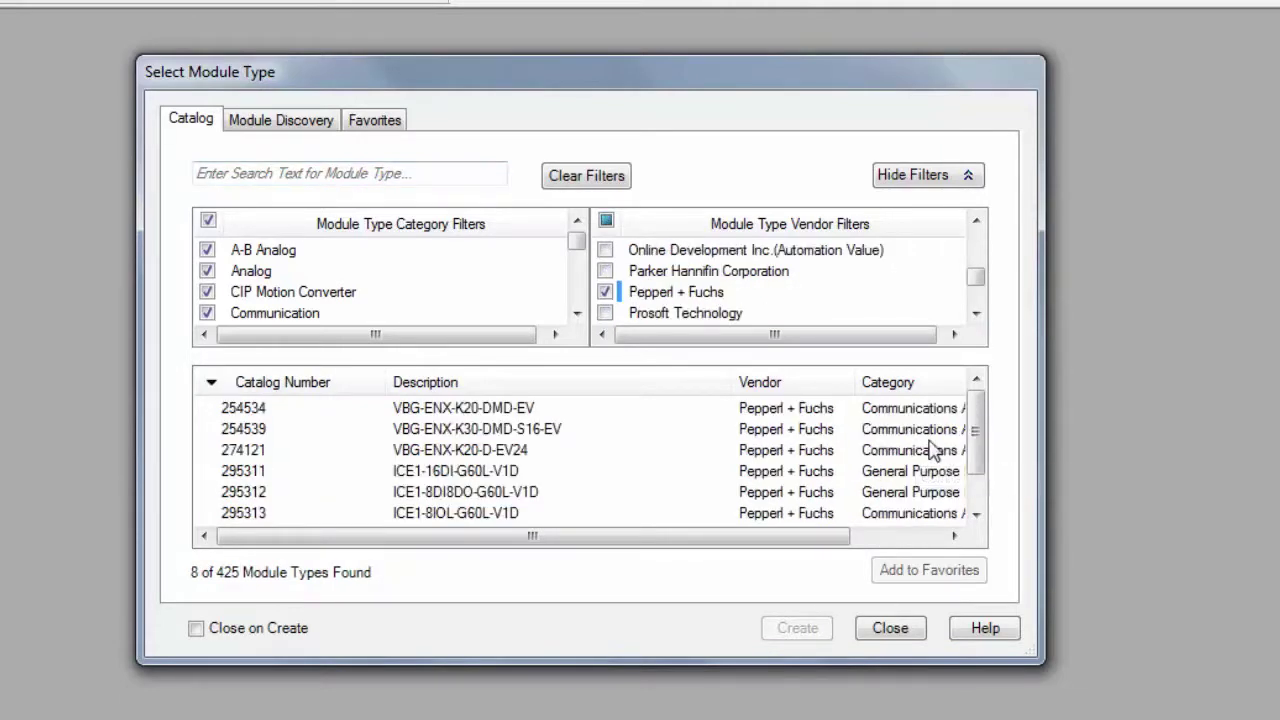
left_click_drag(976, 438, 978, 465)
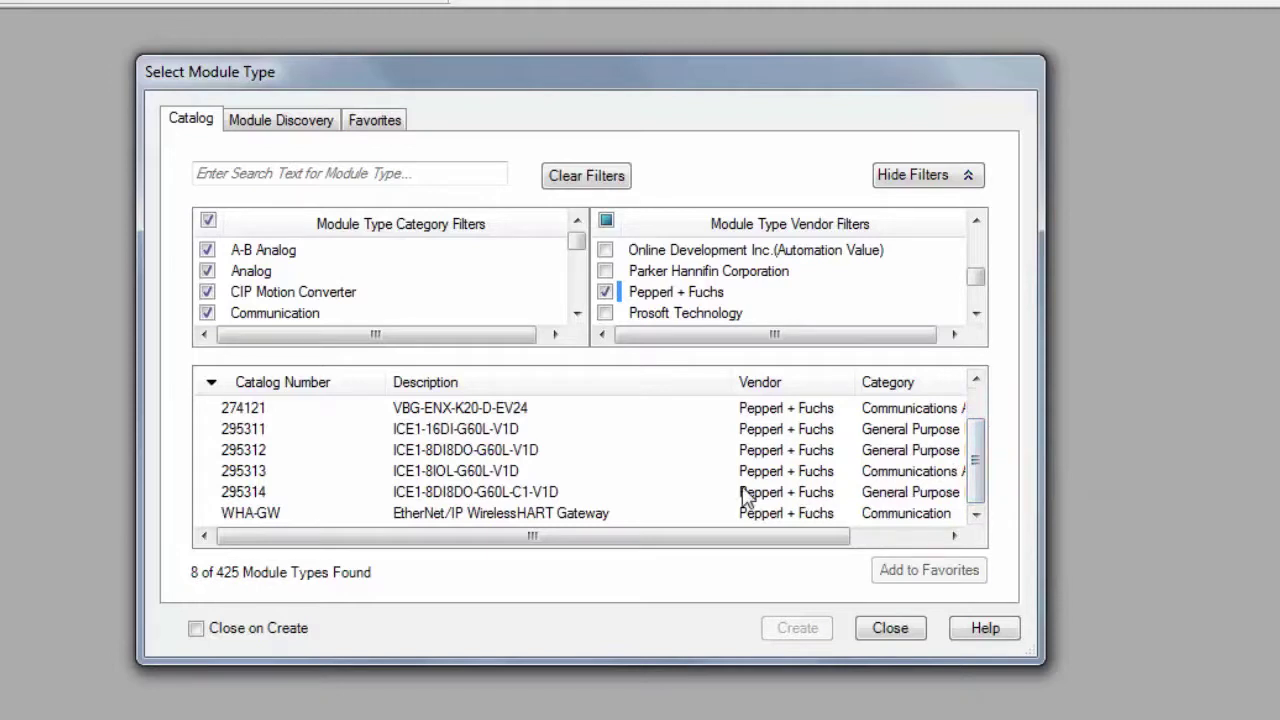
left_click(486, 474)
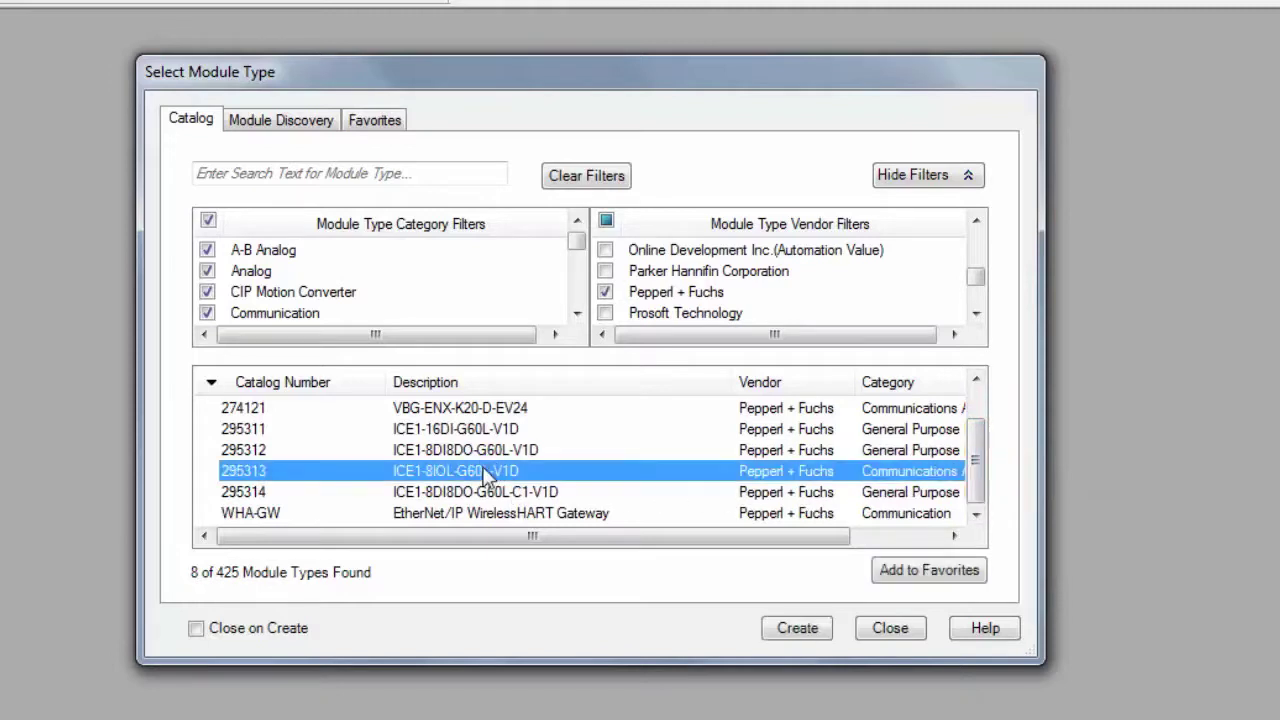
left_click(818, 636)
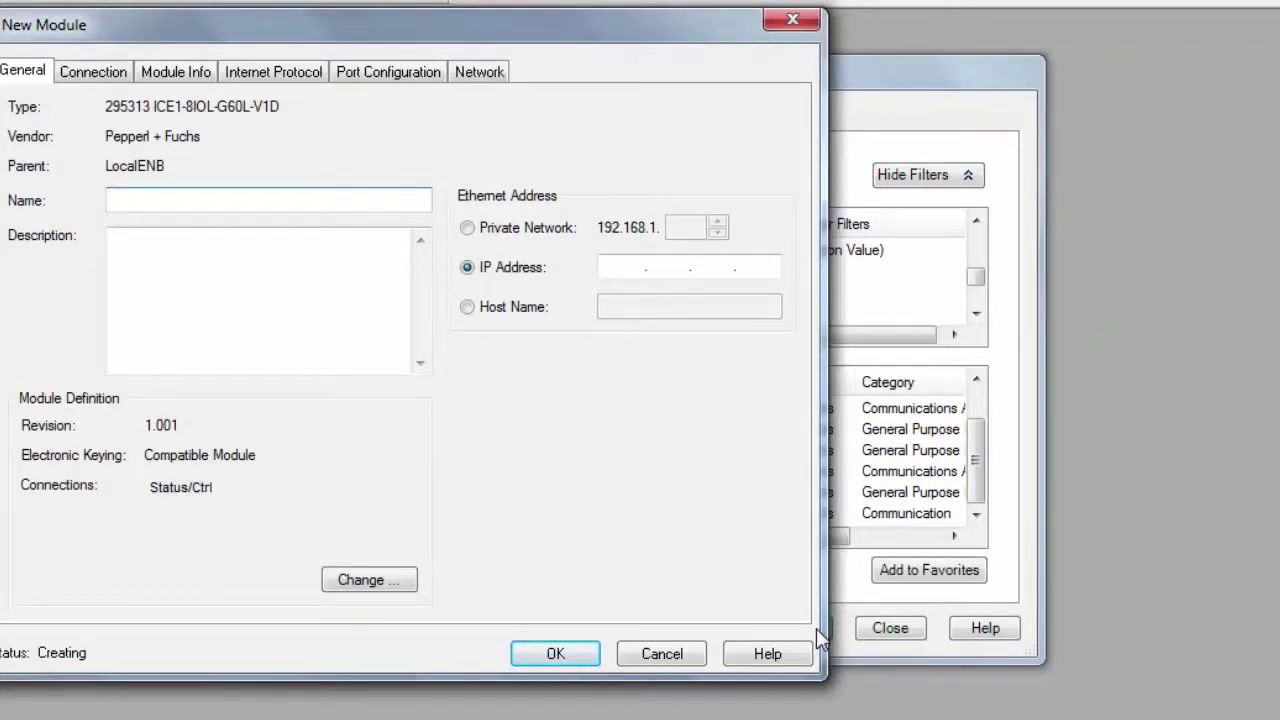
Name the module IOL1 and give it IP address 172.18.10.101 on the General tab
type("IOL1")
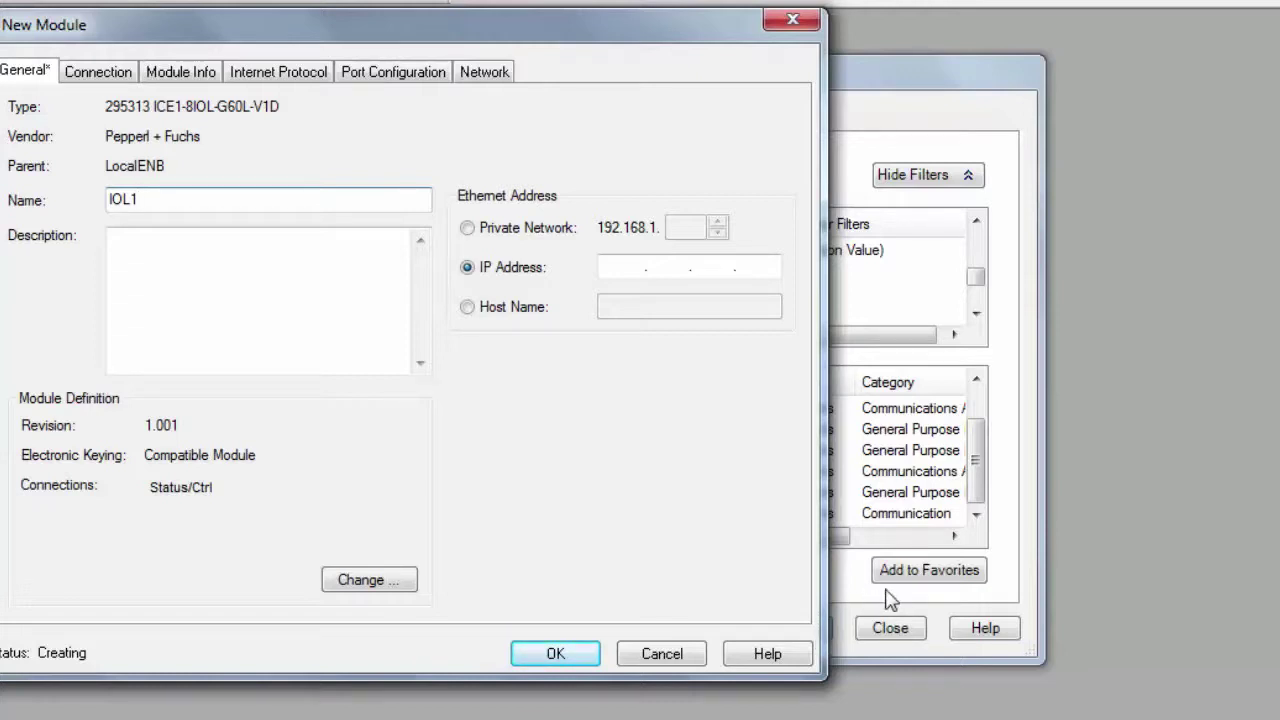
left_click(621, 266)
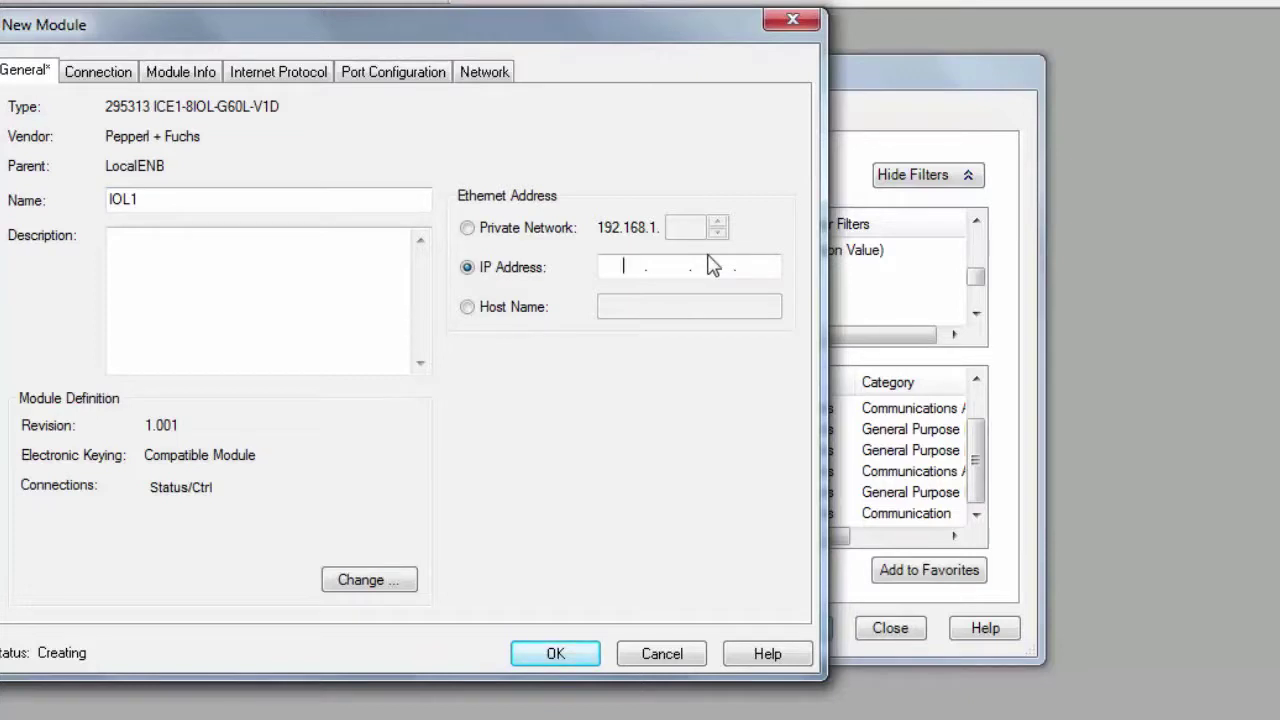
type("172 . 18 . 10 .")
left_click(758, 262)
type("100")
left_click(375, 590)
Switch the module connection to Status/Ctrl + IOL4 + IOL State/Event
left_click_drag(708, 368, 1001, 370)
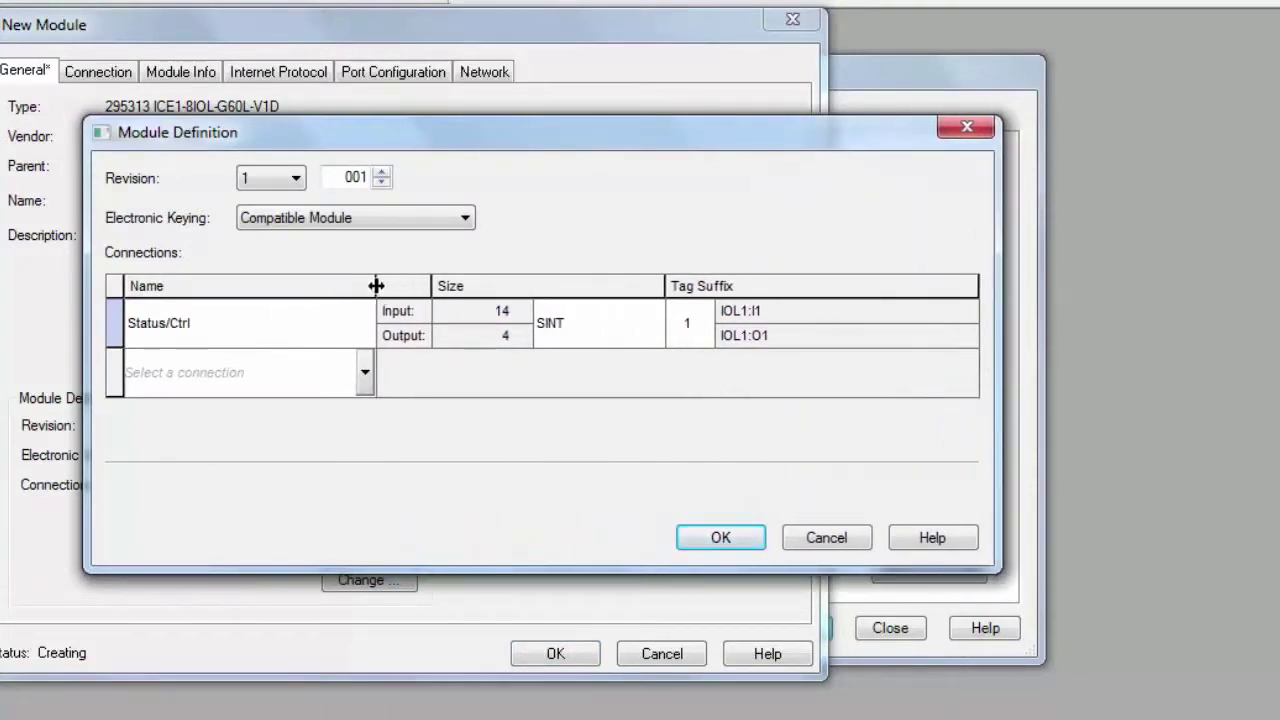
left_click_drag(375, 285, 474, 283)
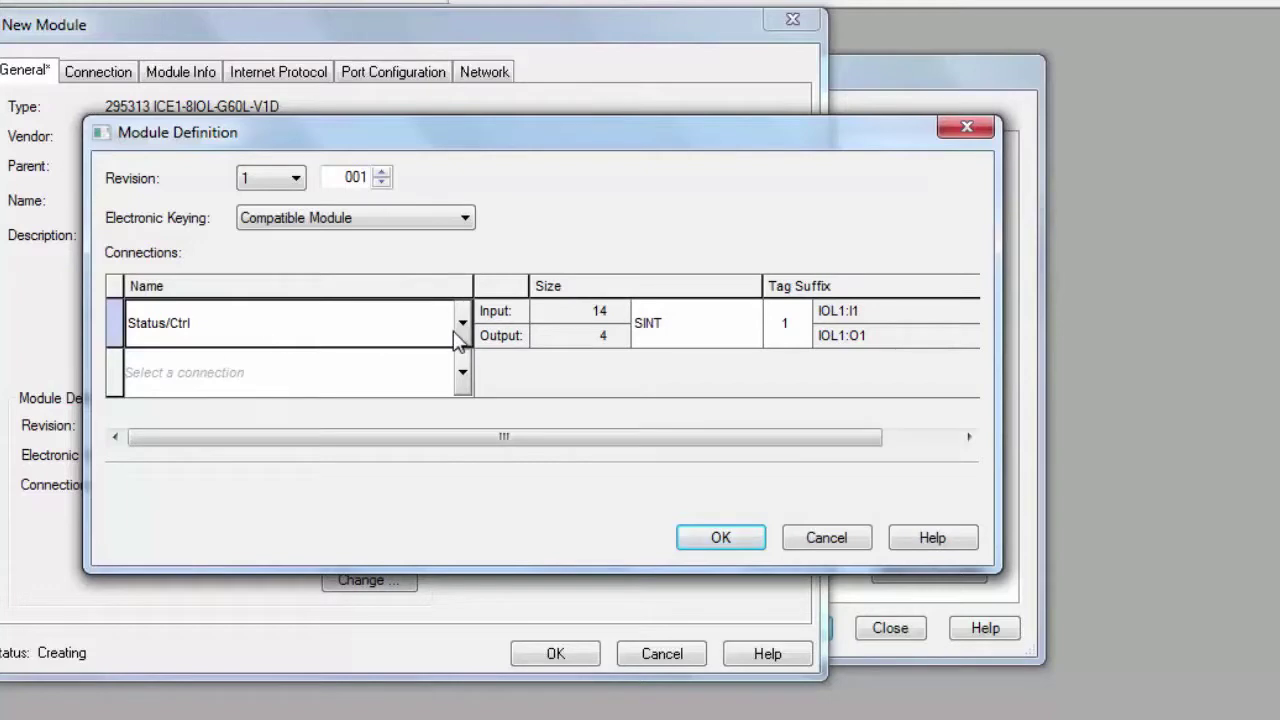
left_click(459, 324)
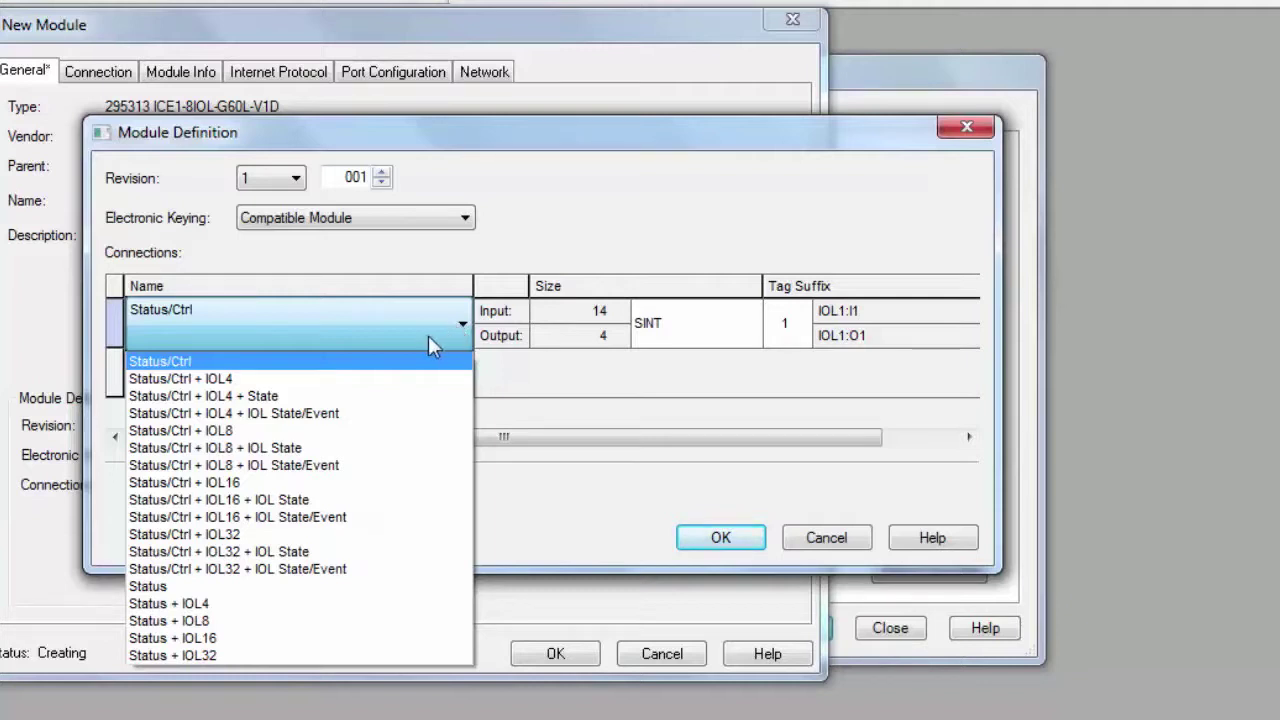
left_click(310, 414)
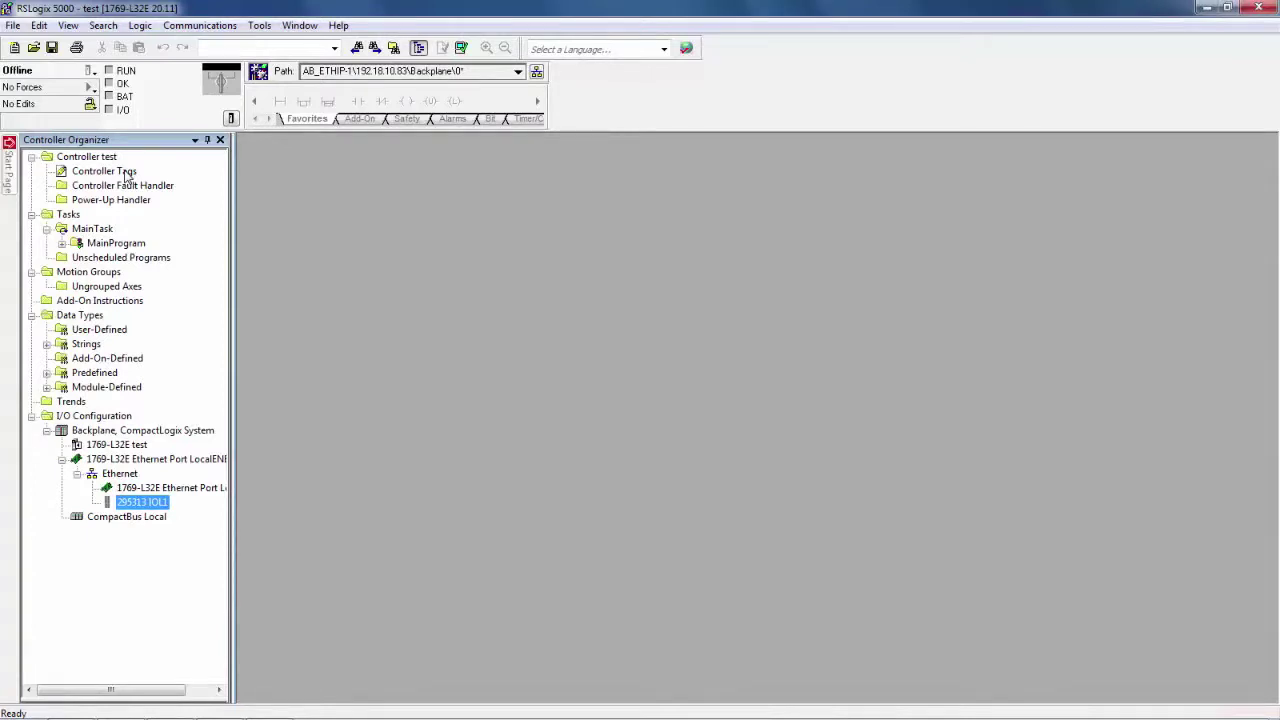
double_click(104, 171)
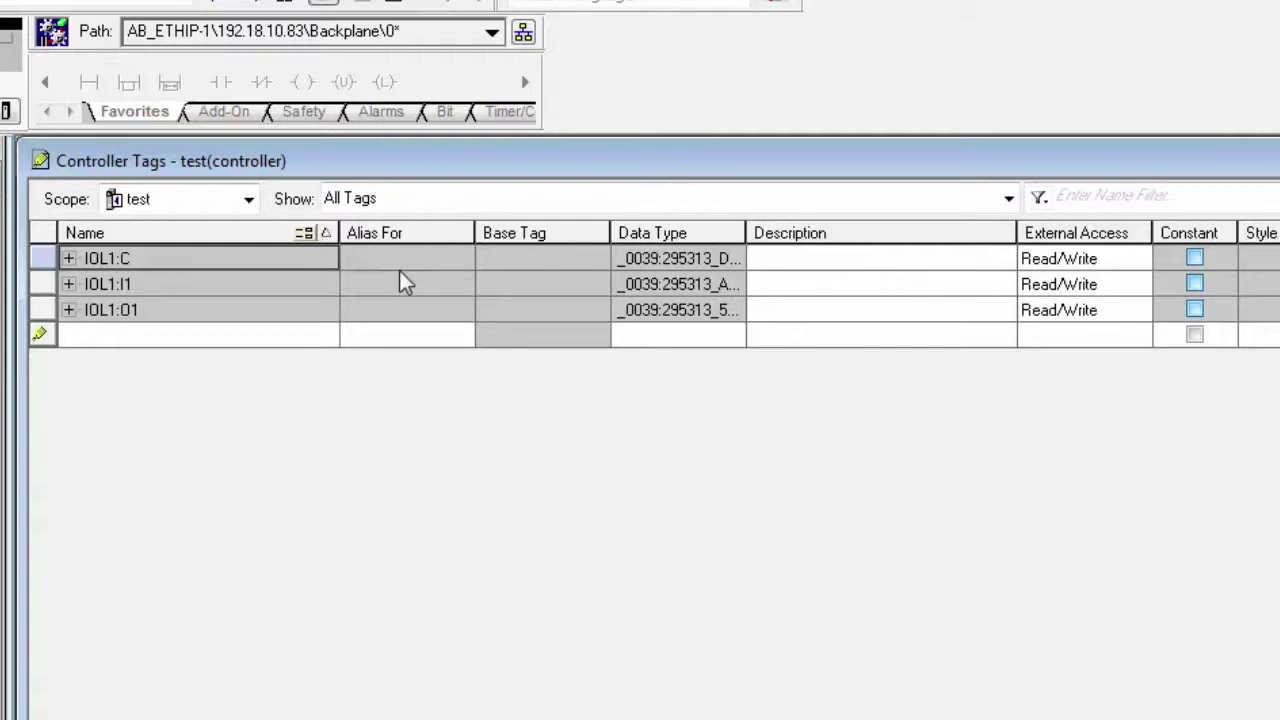
left_click(70, 287)
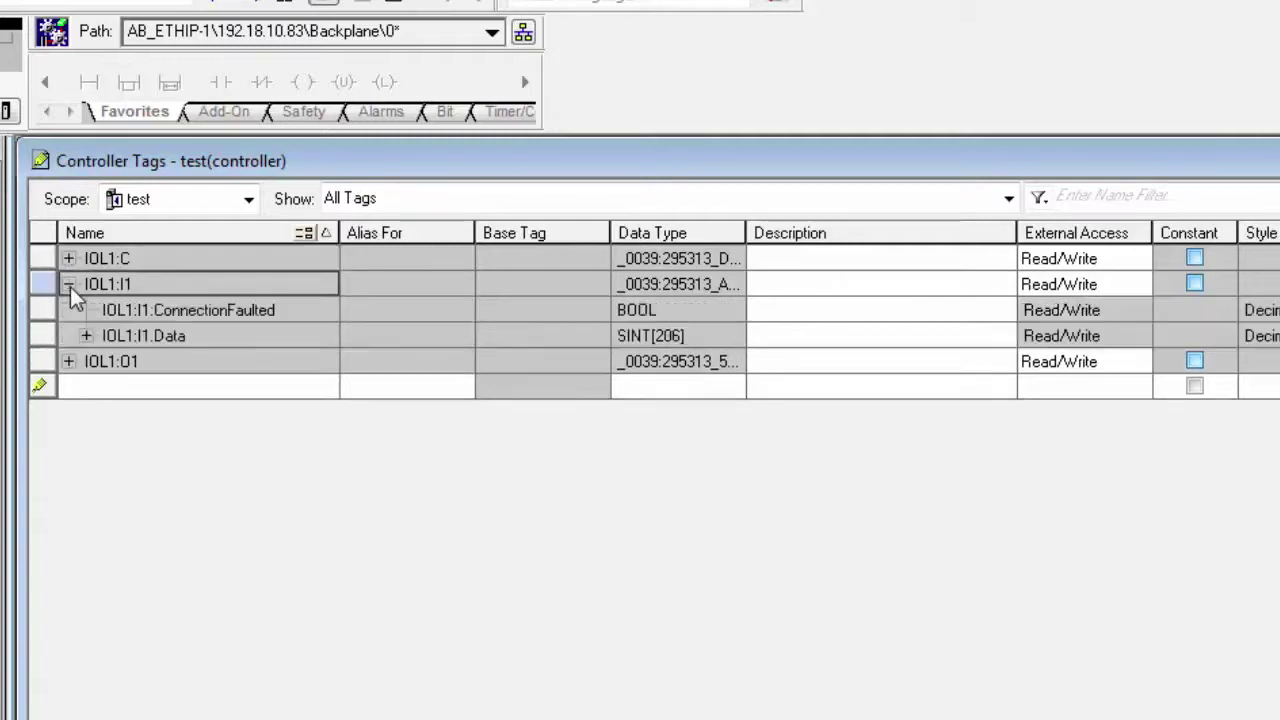
left_click(84, 338)
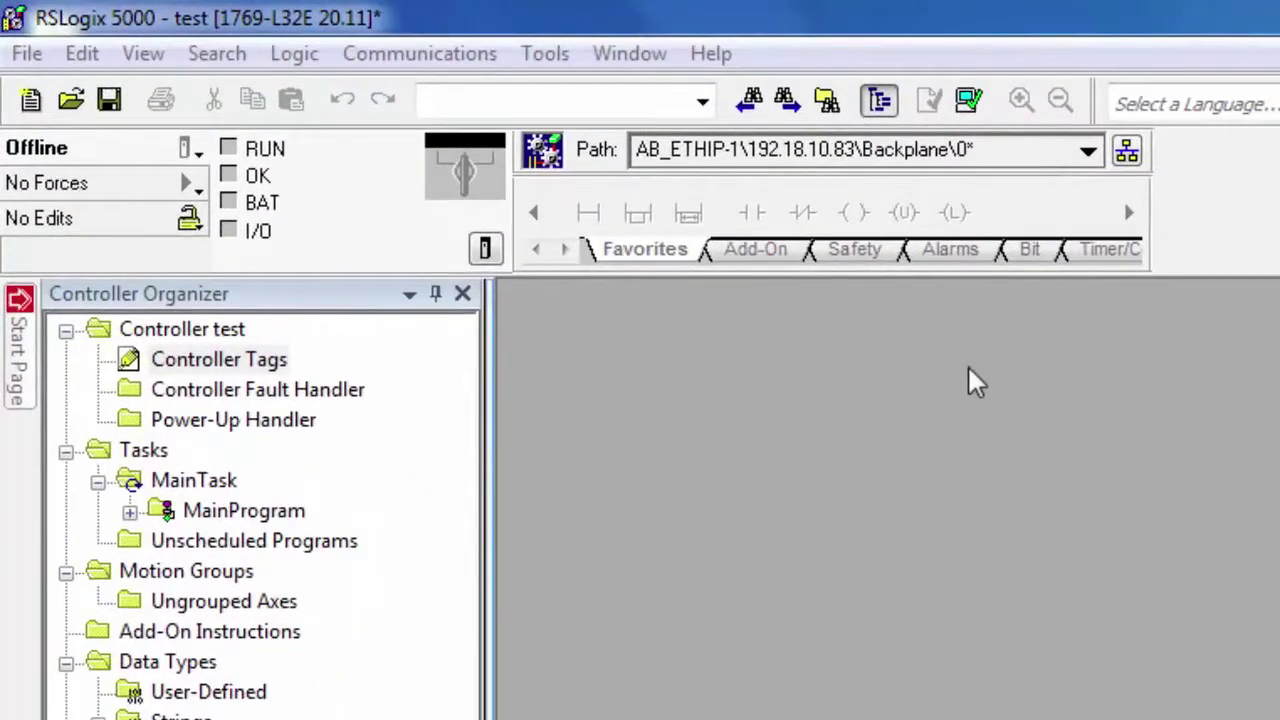
Import tags and logic comments from Status-Control+IOL4+Sts+Event_mode1.csv in the ICE-8IOL-G60L-V1D folder
left_click(547, 55)
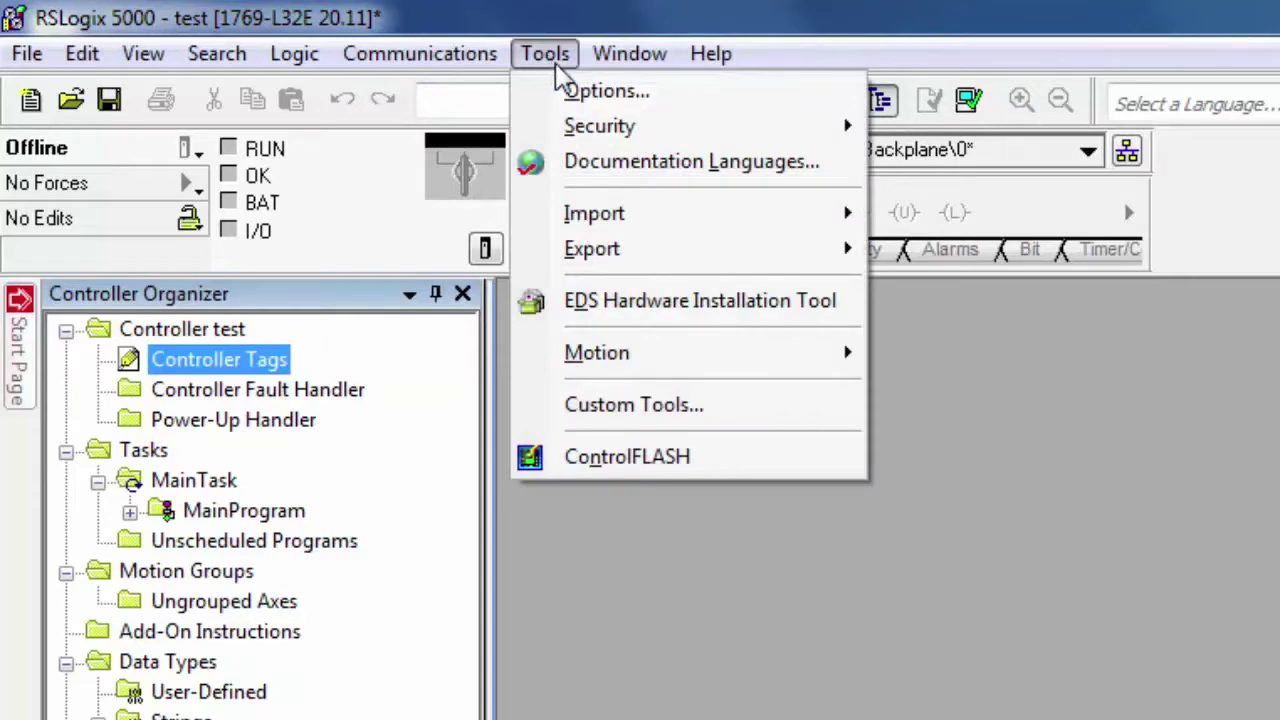
mouse_move(636, 222)
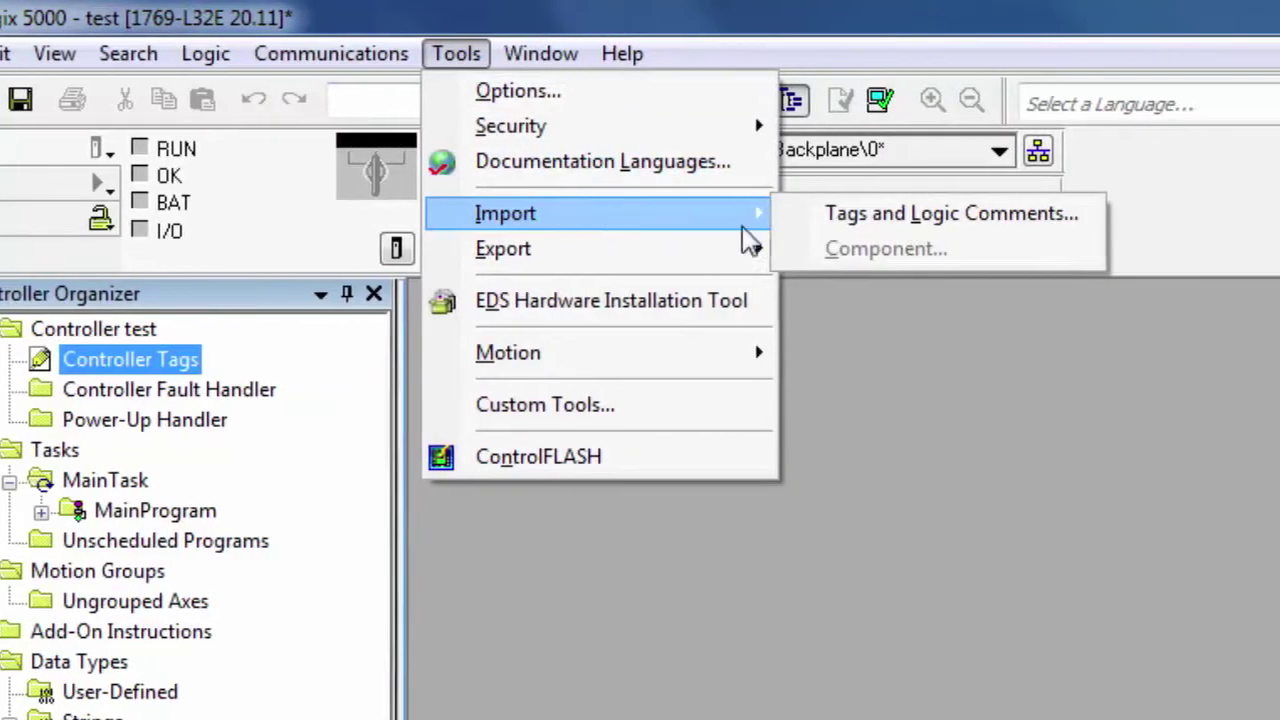
left_click(1040, 213)
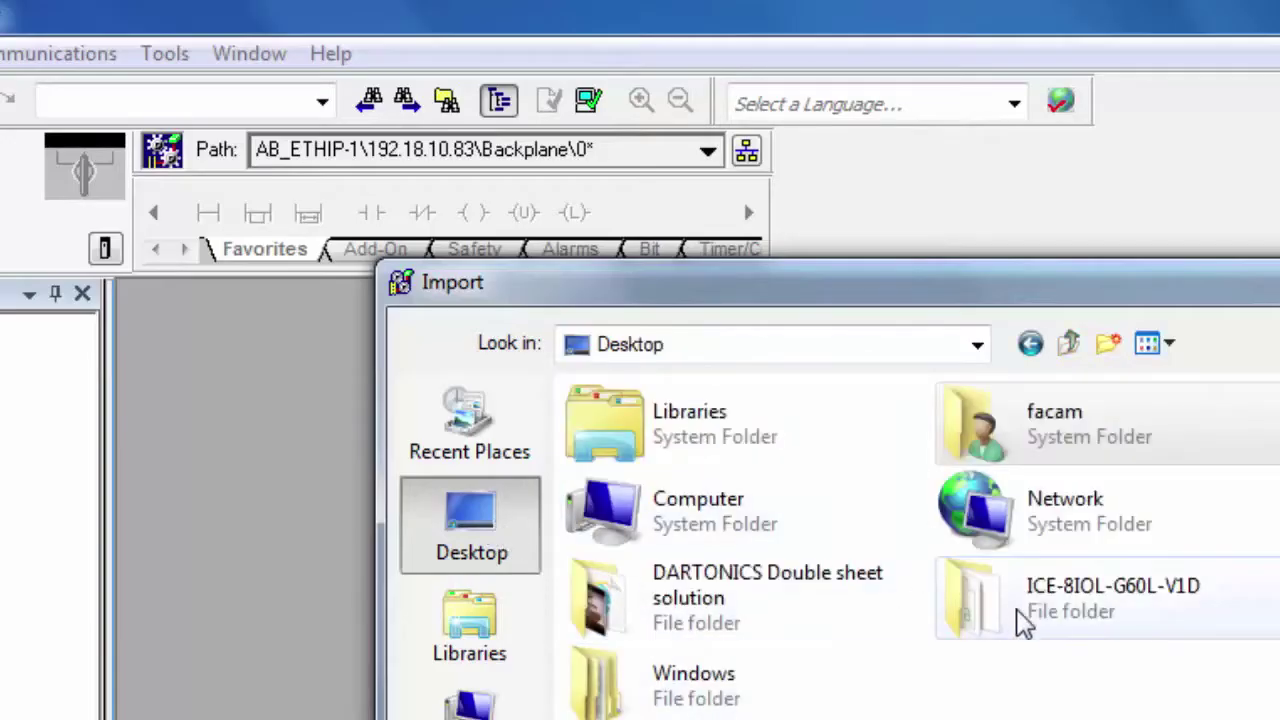
double_click(1042, 612)
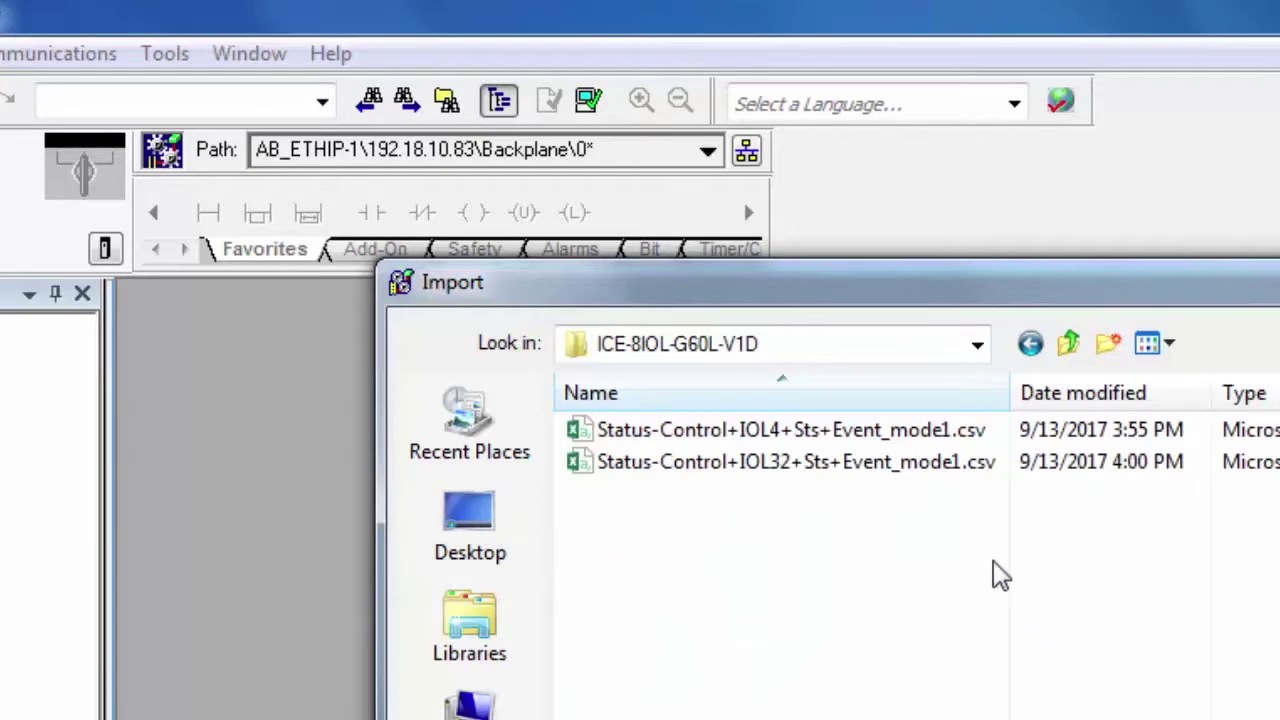
left_click(800, 432)
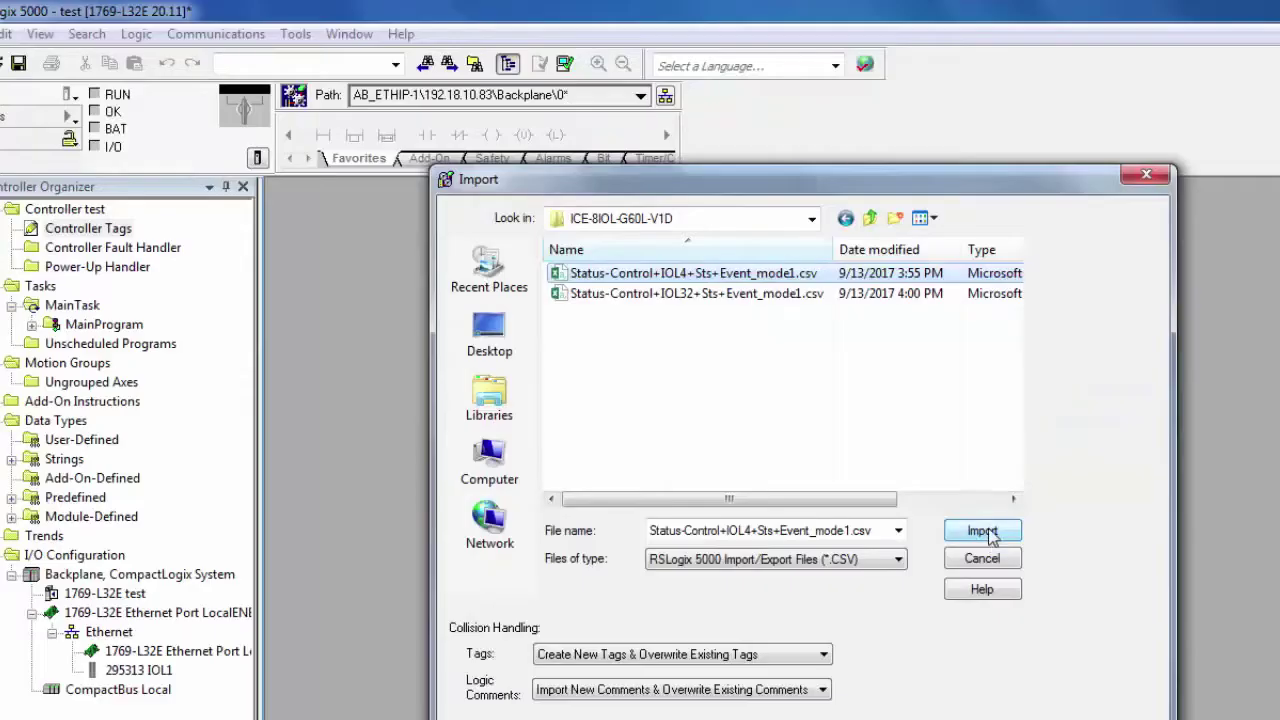
left_click(985, 530)
Open Controller Tags and expand IOL1:I1.Data to view the imported descriptions
double_click(130, 228)
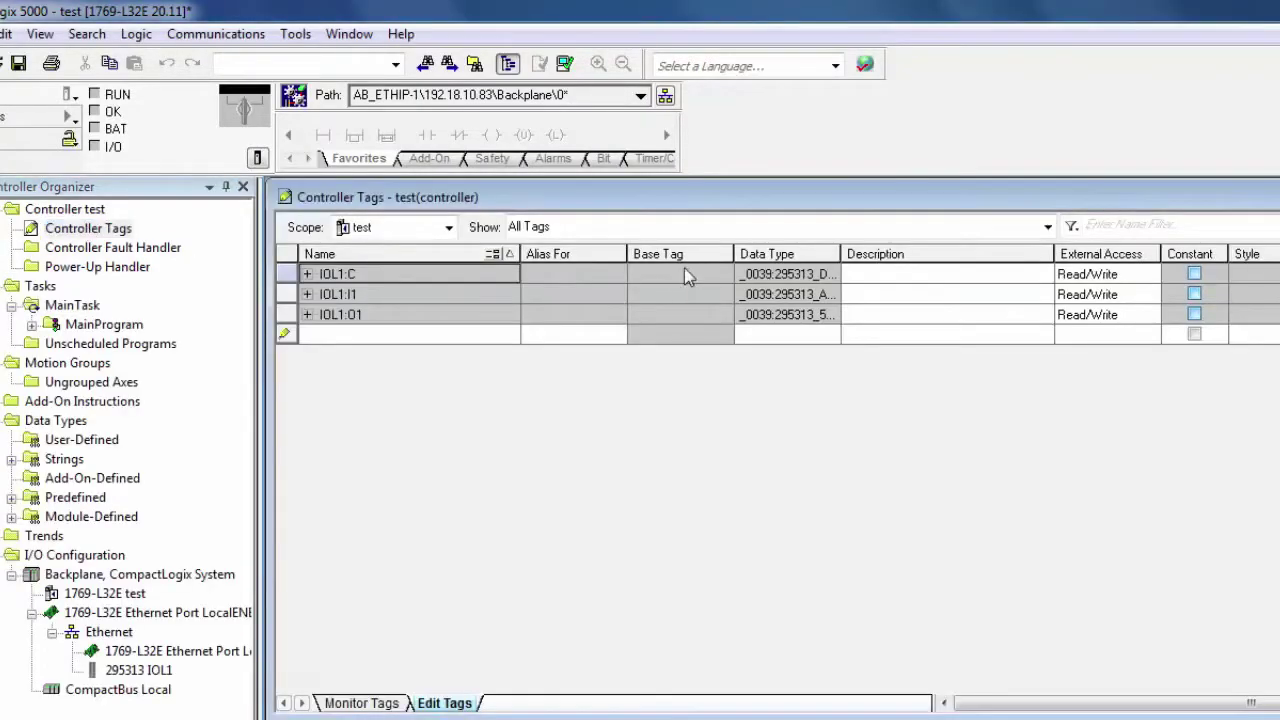
left_click(308, 294)
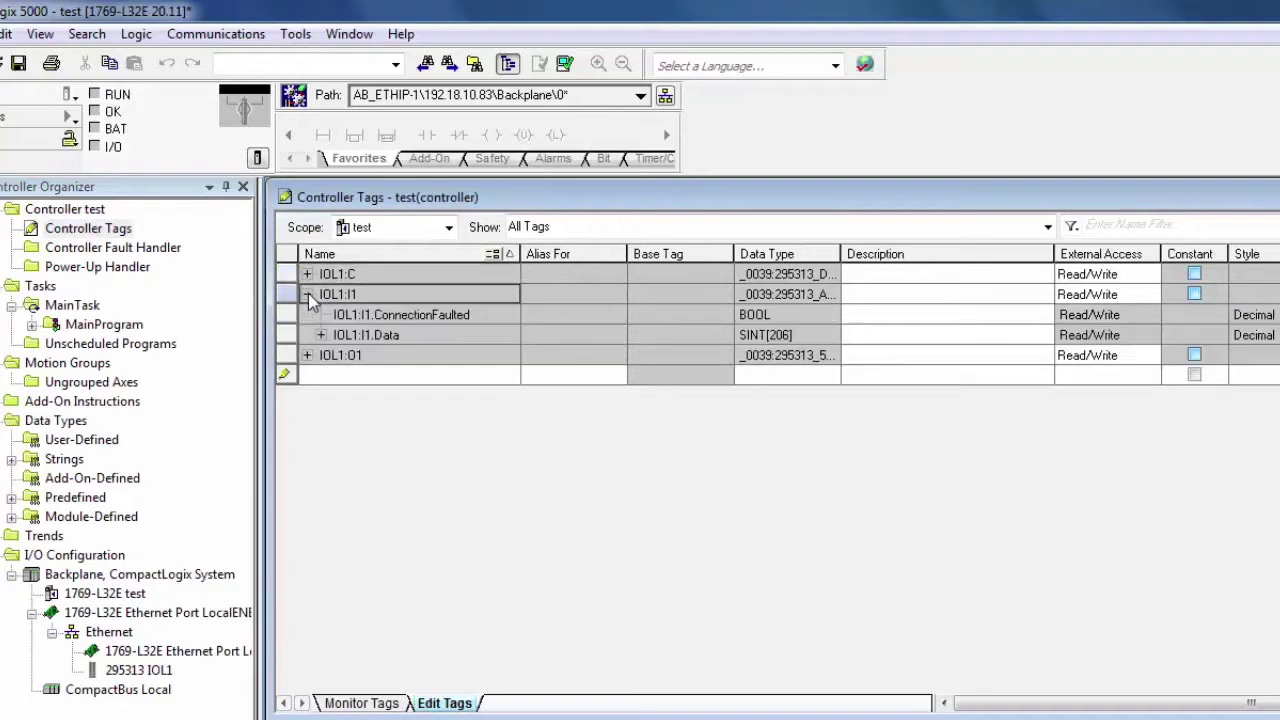
left_click(321, 335)
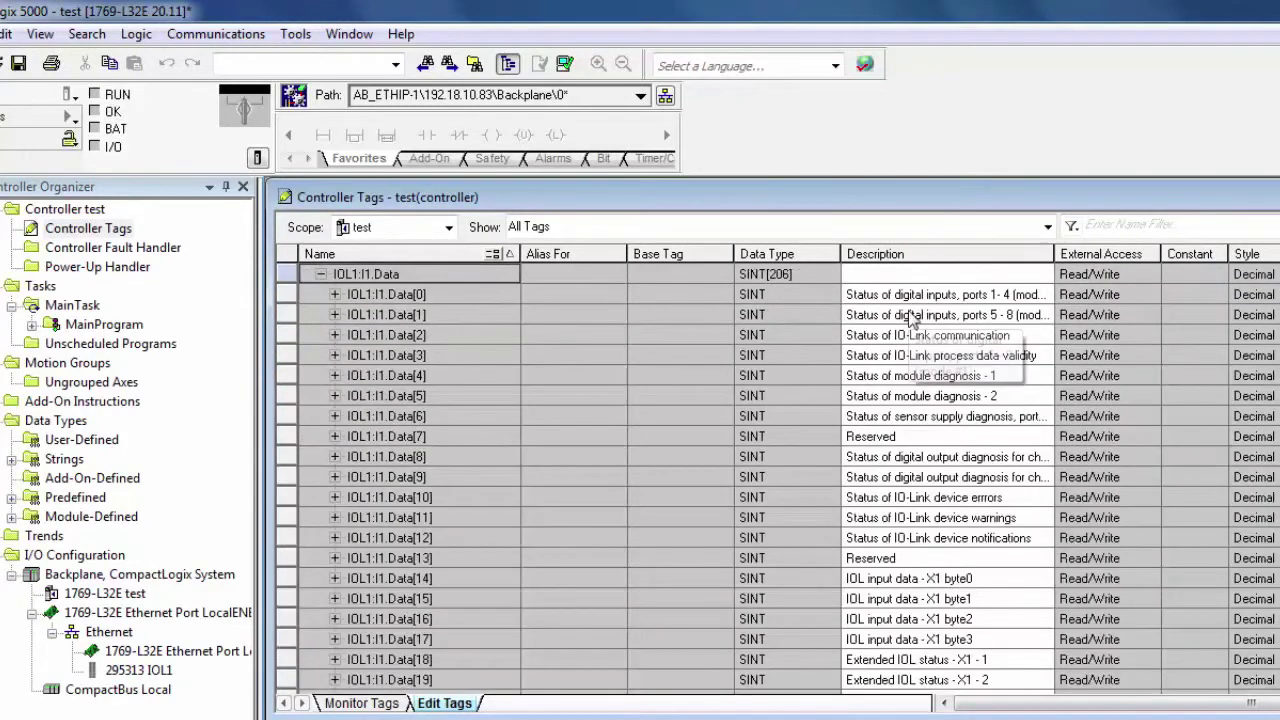